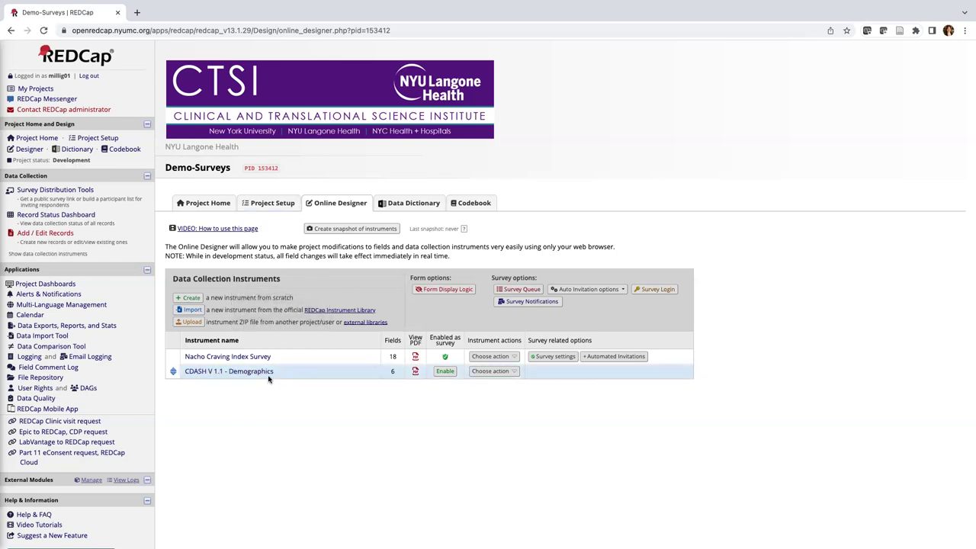
- Enable the CDASH V 1.1 - Demographics instrument as a survey and save its survey settings
click(444, 373)
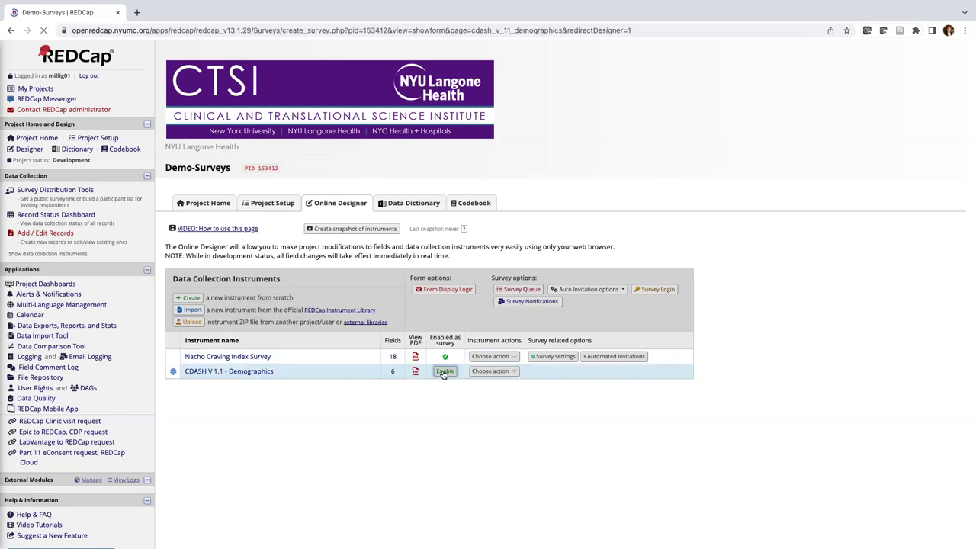
click(616, 271)
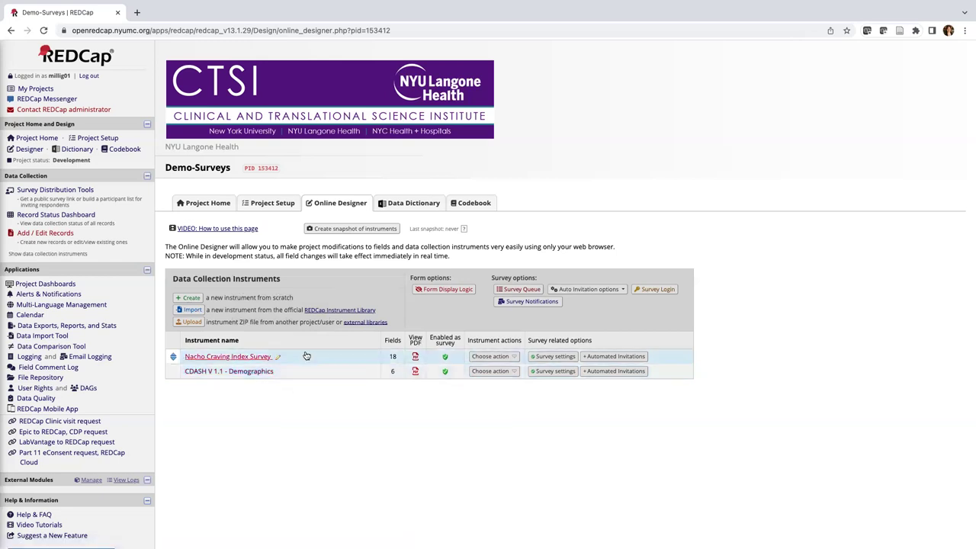
- Turn on auto-continue to the next survey in the Nacho Craving Index Survey's termination options
click(541, 358)
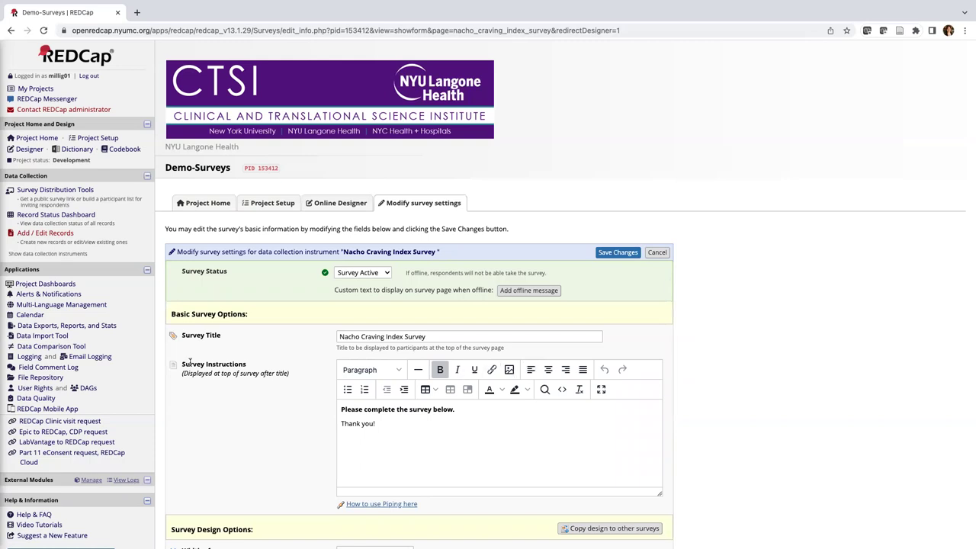
scroll(257, 395, down, 2)
scroll(257, 394, down, 10)
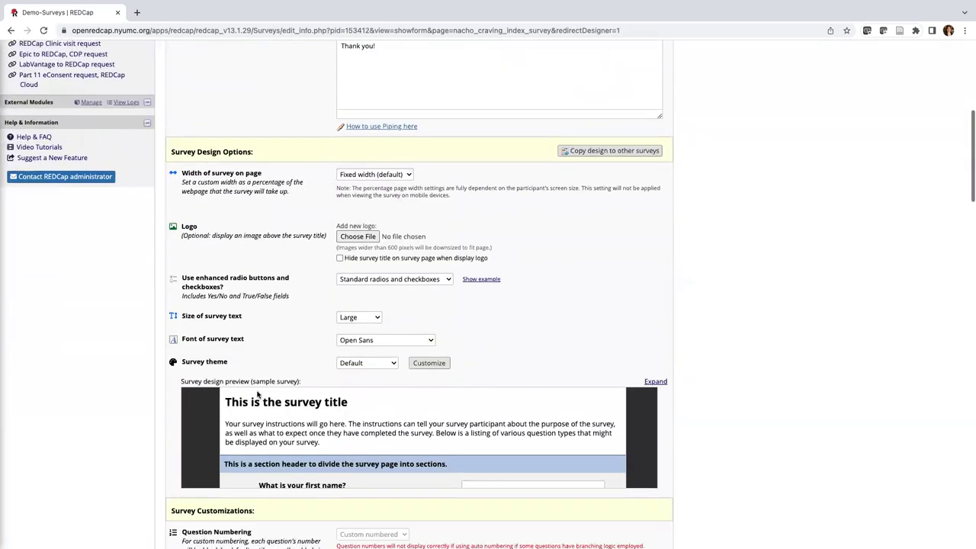
scroll(126, 397, down, 20)
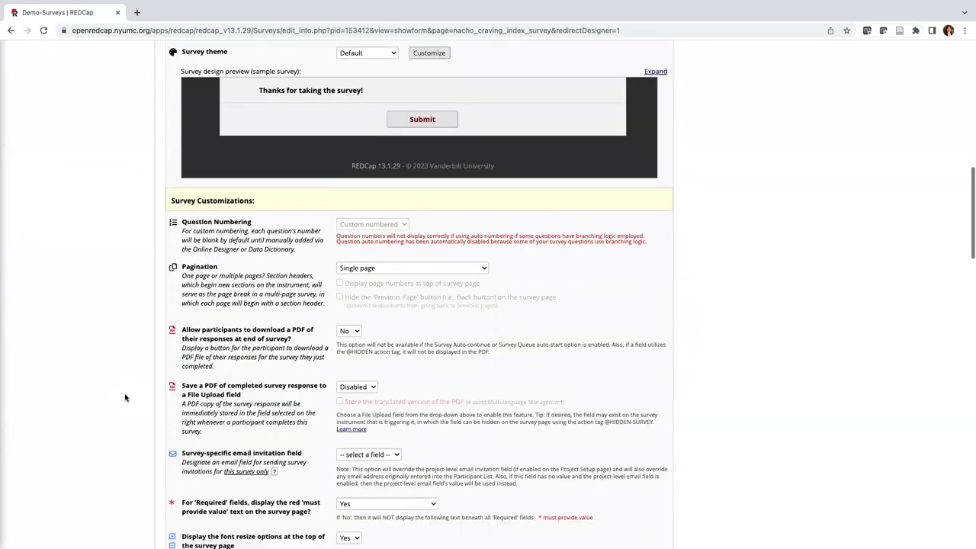
scroll(126, 393, down, 16)
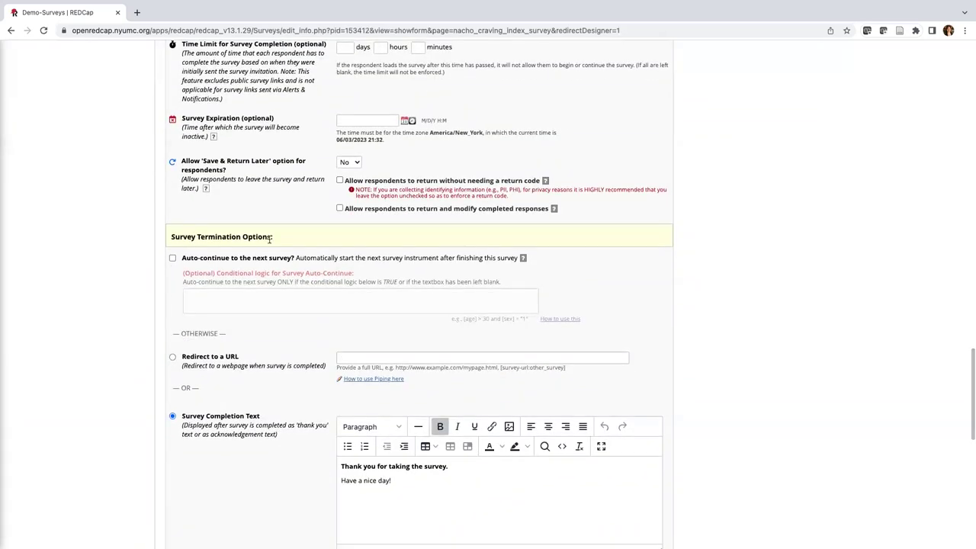
scroll(190, 227, down, 1)
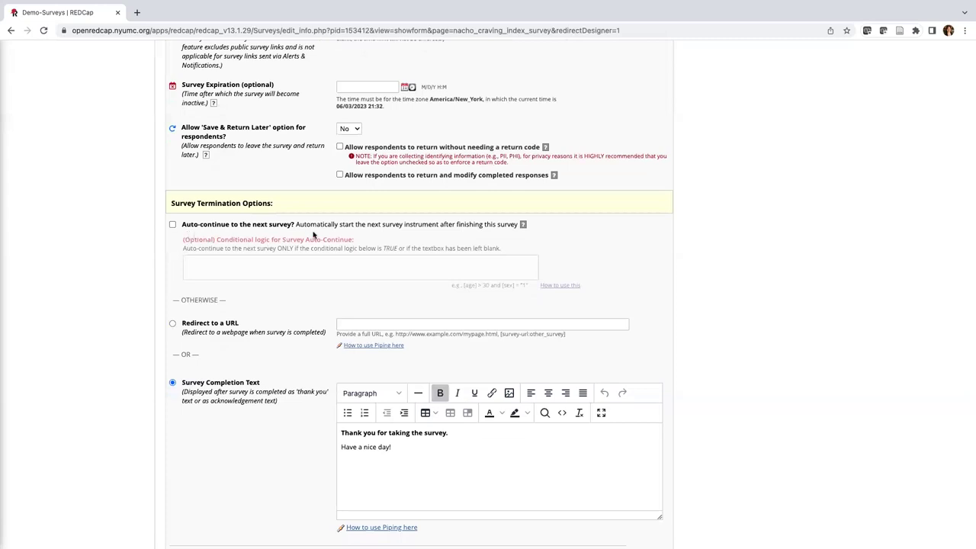
click(173, 225)
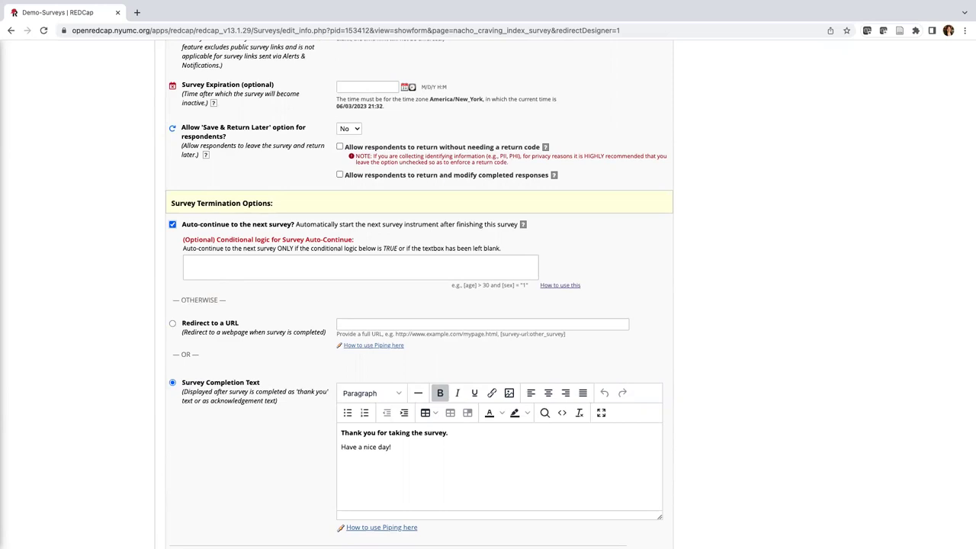
- Enter [nachos] = "1" as the conditional logic for Survey Auto-Continue
click(201, 261)
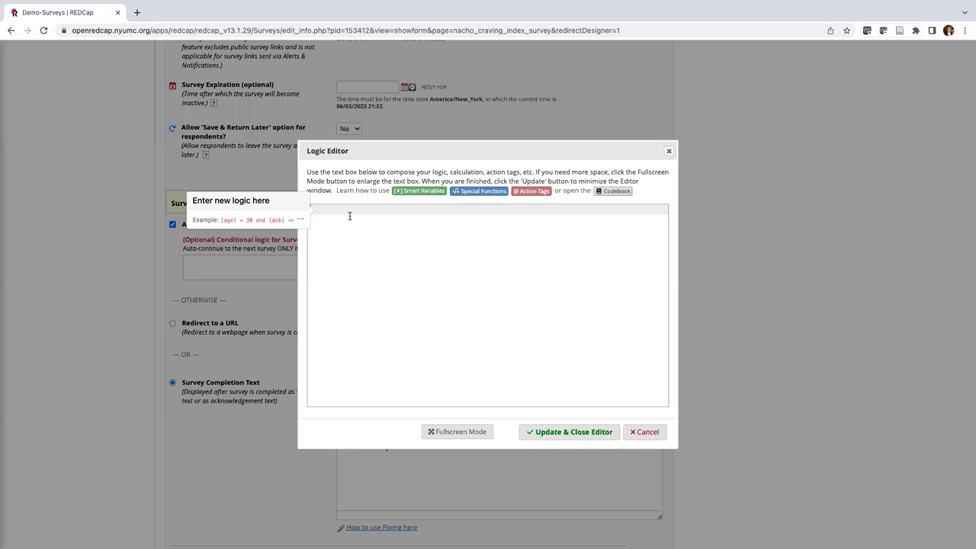
click(314, 209)
text([])
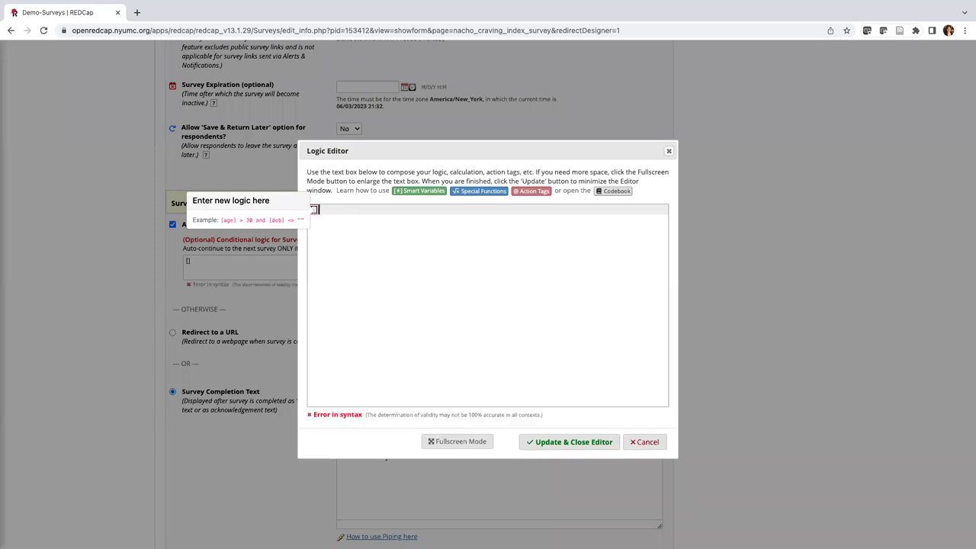
text(nachos)
key(Right)
text(=)
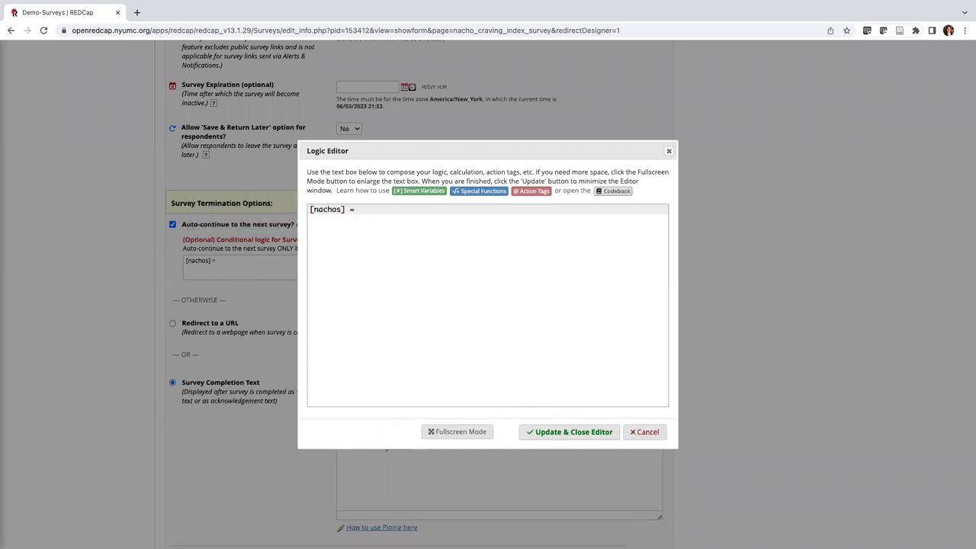
text( "1")
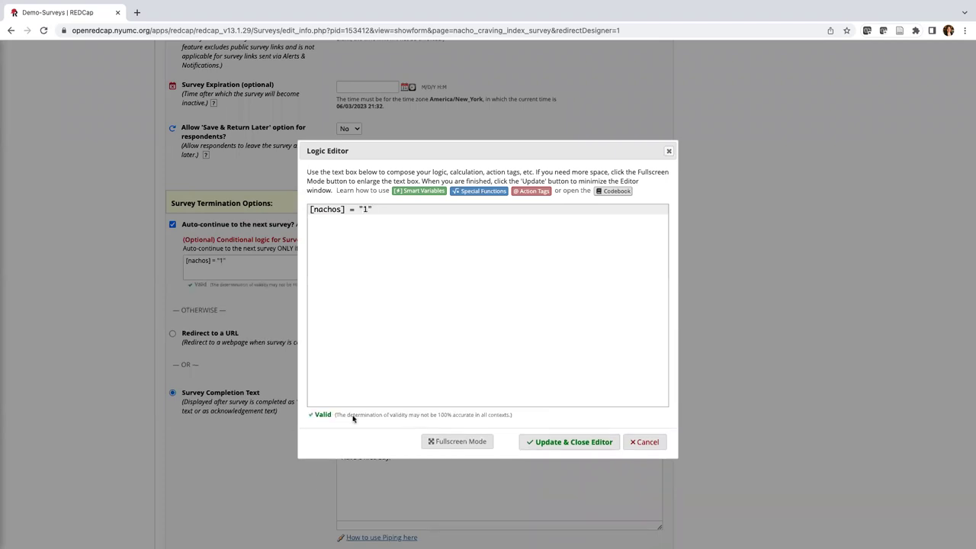
- Extend the auto-continue logic with and [last] = "2" and apply it to the survey settings
click(413, 218)
text(and [)
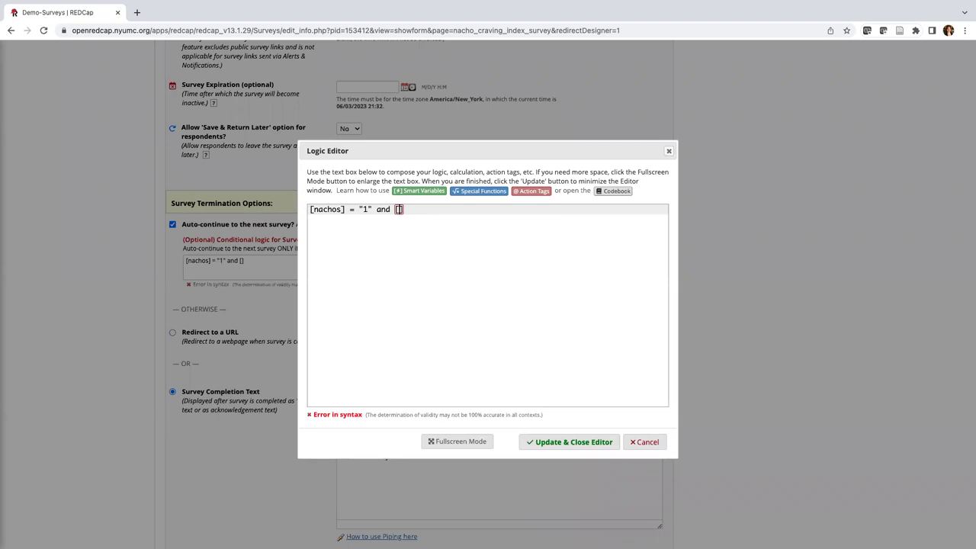
text(last])
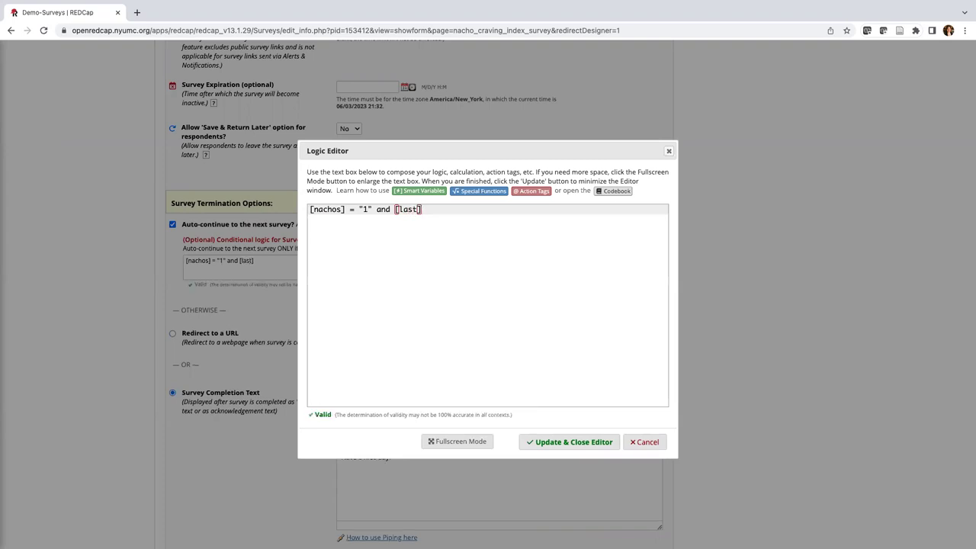
text( =)
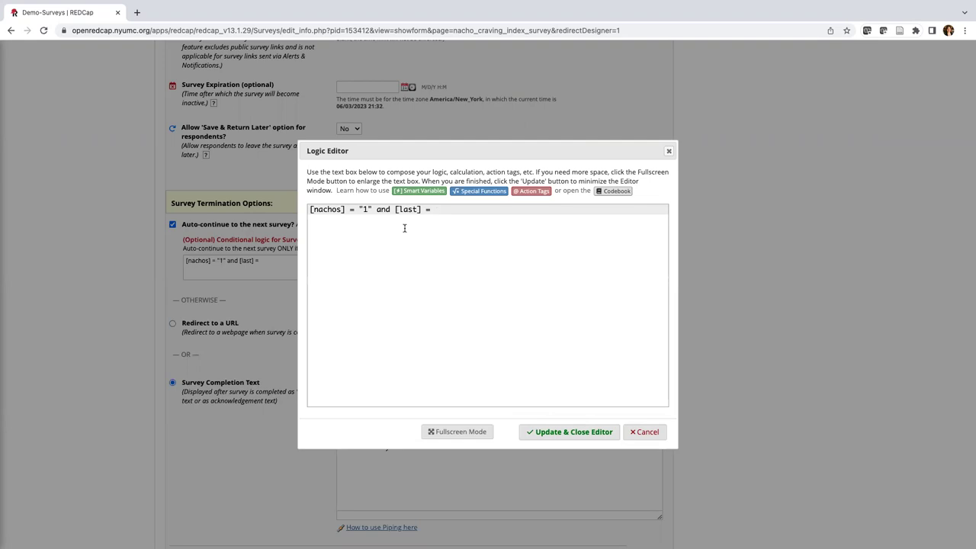
text( "2")
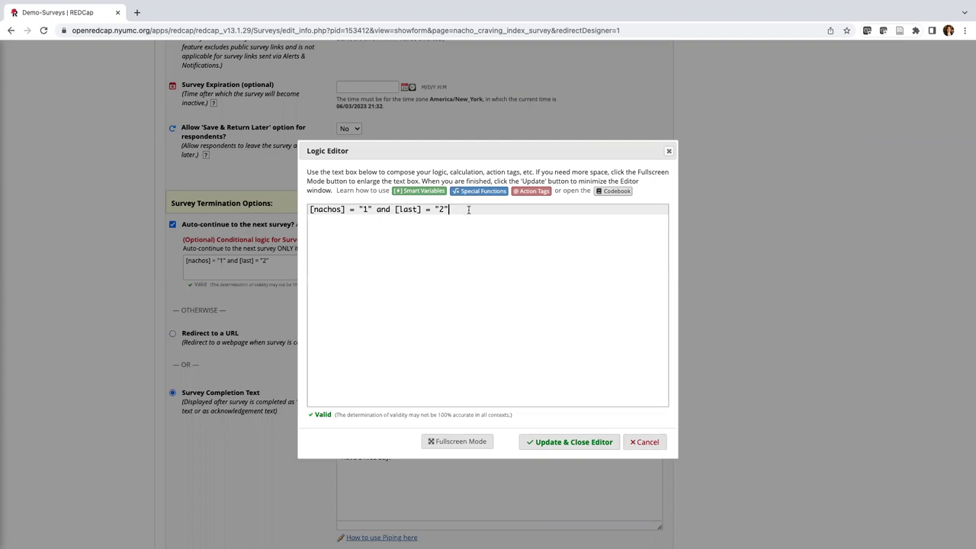
drag(468, 210, 279, 215)
click(407, 289)
click(544, 442)
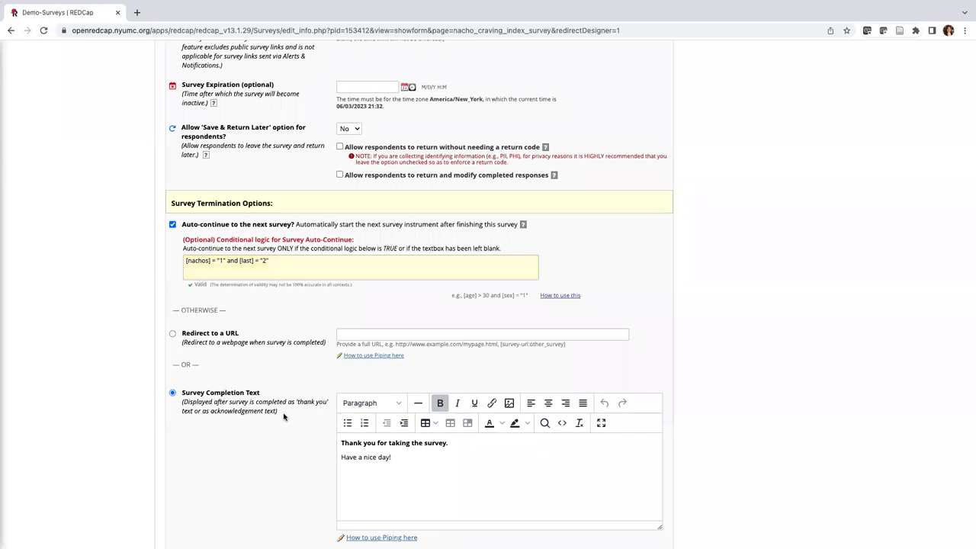
- Save the changes to the Nacho Craving Index Survey's settings
scroll(284, 416, down, 2)
scroll(306, 416, down, 10)
key(Return)
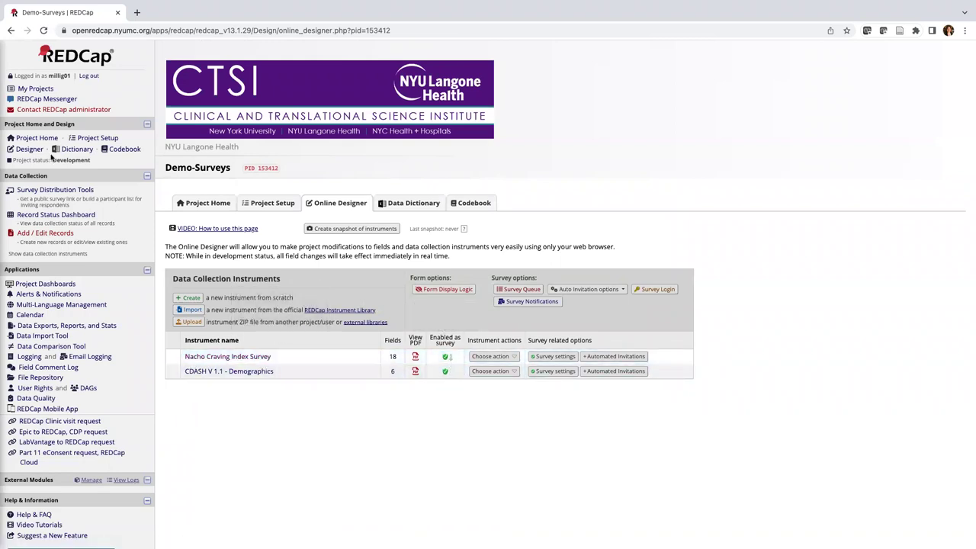
- Open the project's public survey from the Survey Distribution Tools
click(28, 193)
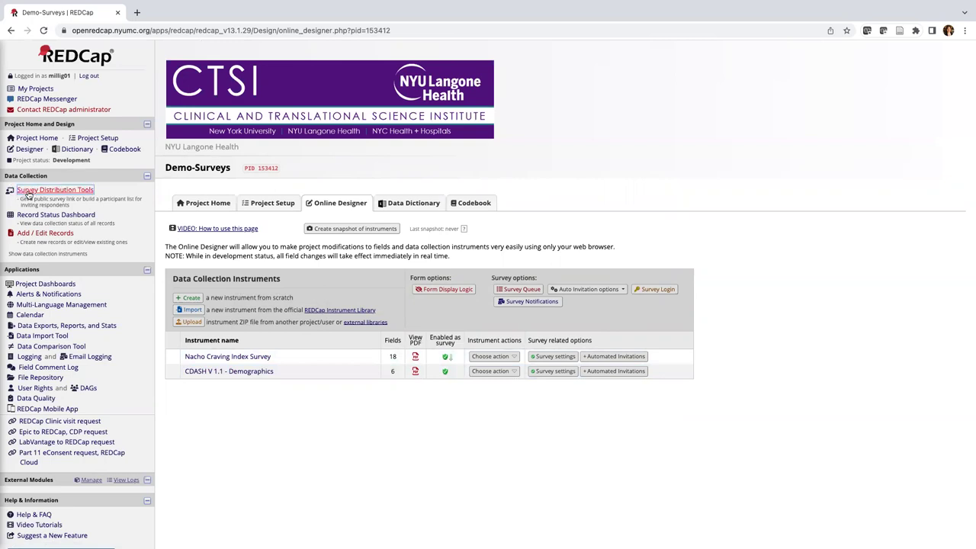
click(81, 195)
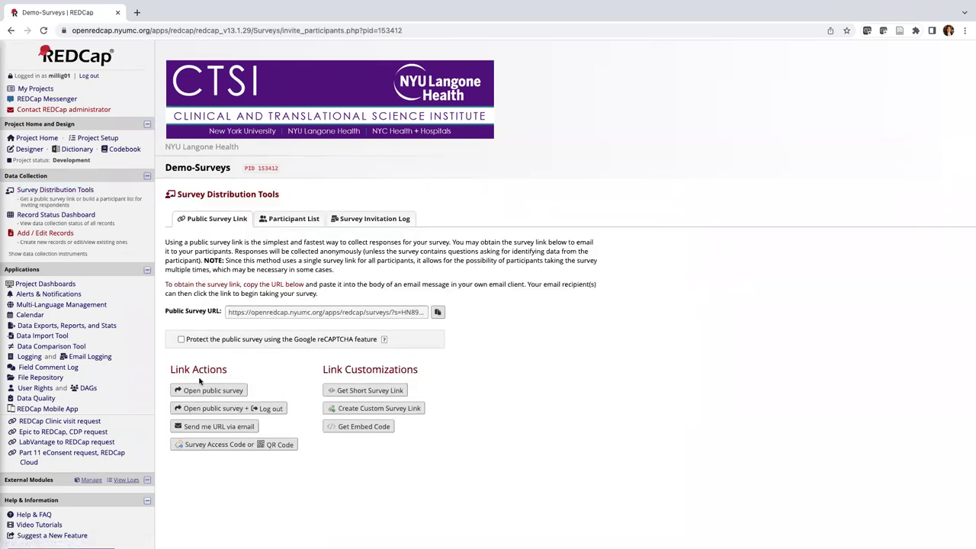
click(197, 390)
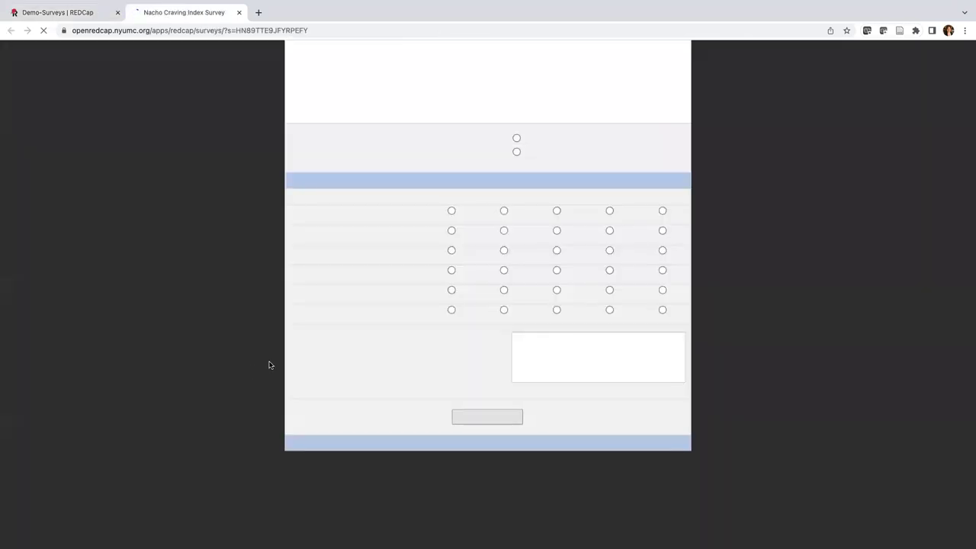
- Submit a test response with nachos eaten "Yes" and last eaten "I am currently eating nachos.", and close the survey
click(516, 139)
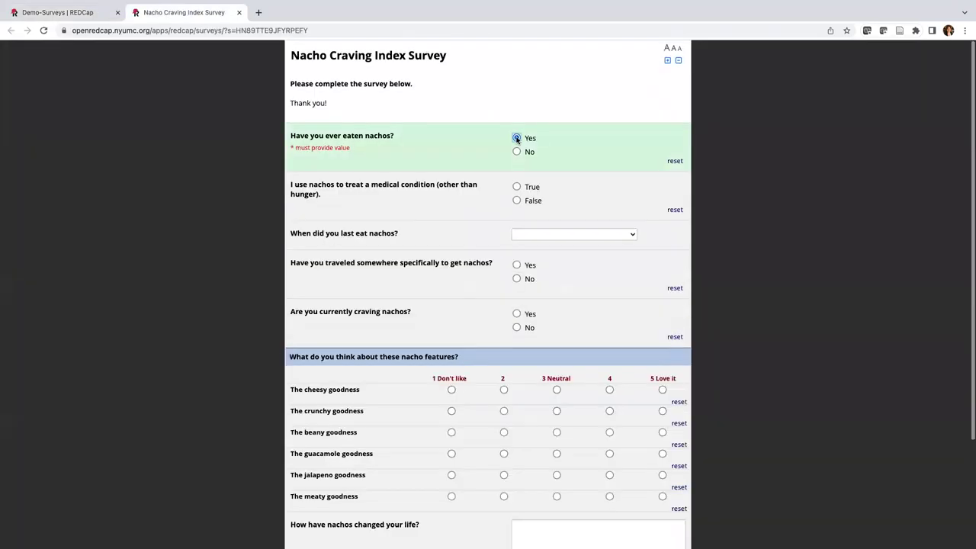
click(555, 238)
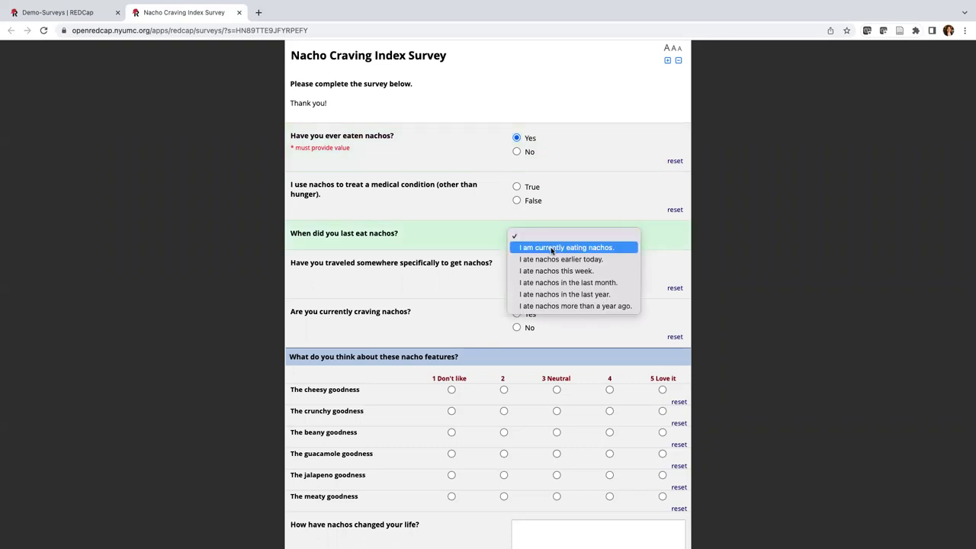
click(578, 249)
scroll(571, 260, down, 3)
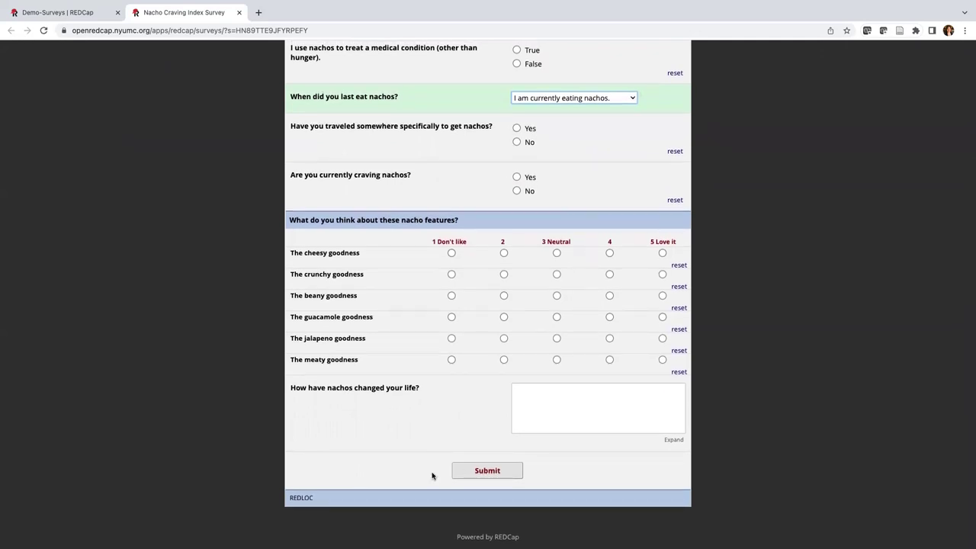
click(458, 470)
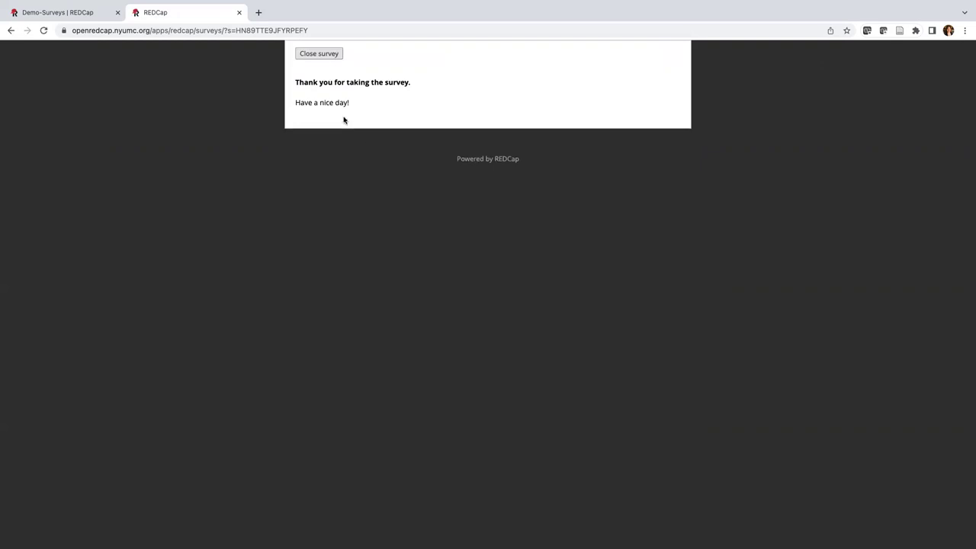
click(331, 57)
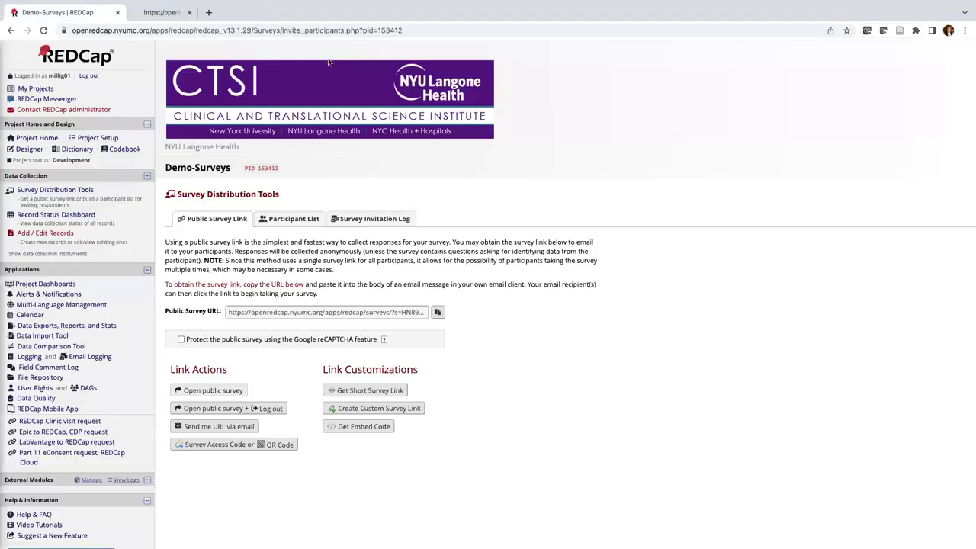
- Reopen the public survey and submit a response with nachos eaten "Yes" and last eaten "I ate nachos earlier today."
click(221, 392)
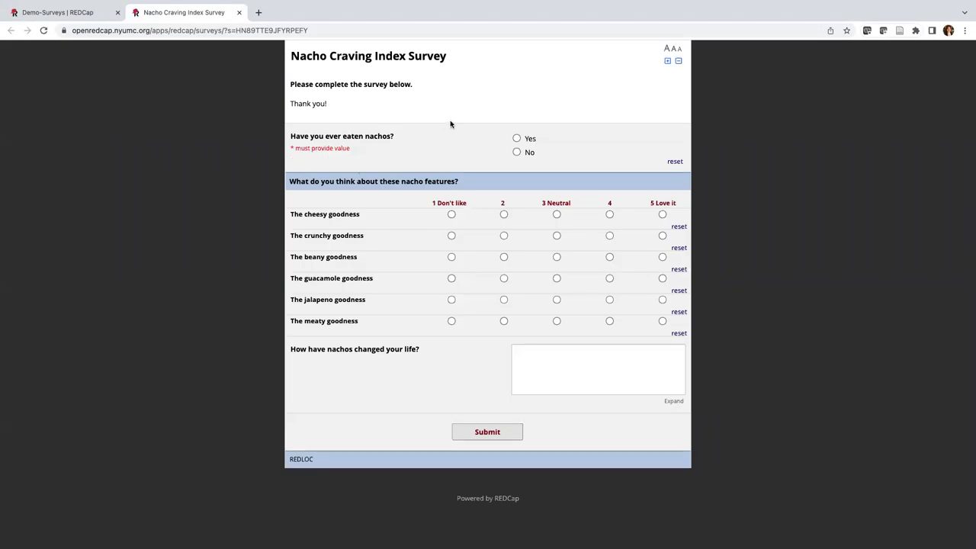
click(516, 138)
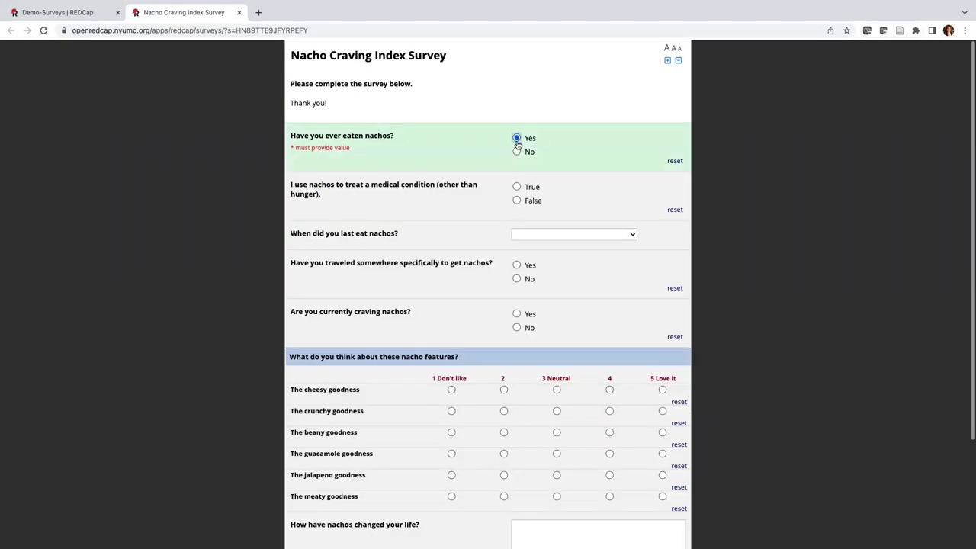
click(542, 237)
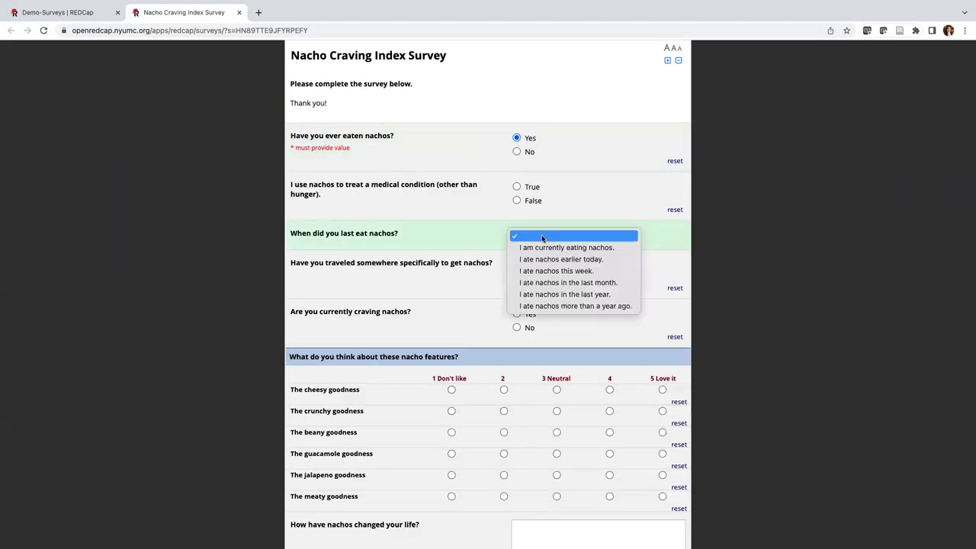
click(598, 260)
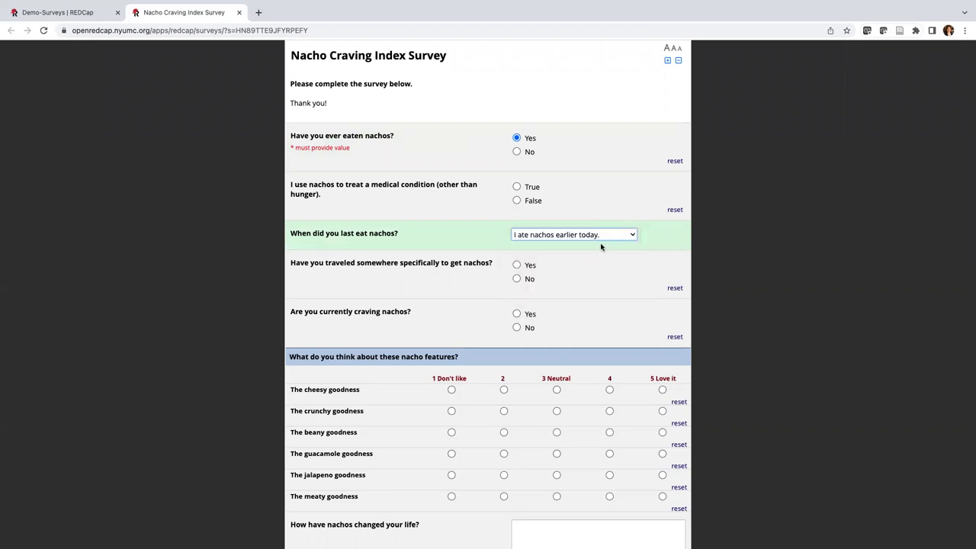
scroll(546, 252, down, 2)
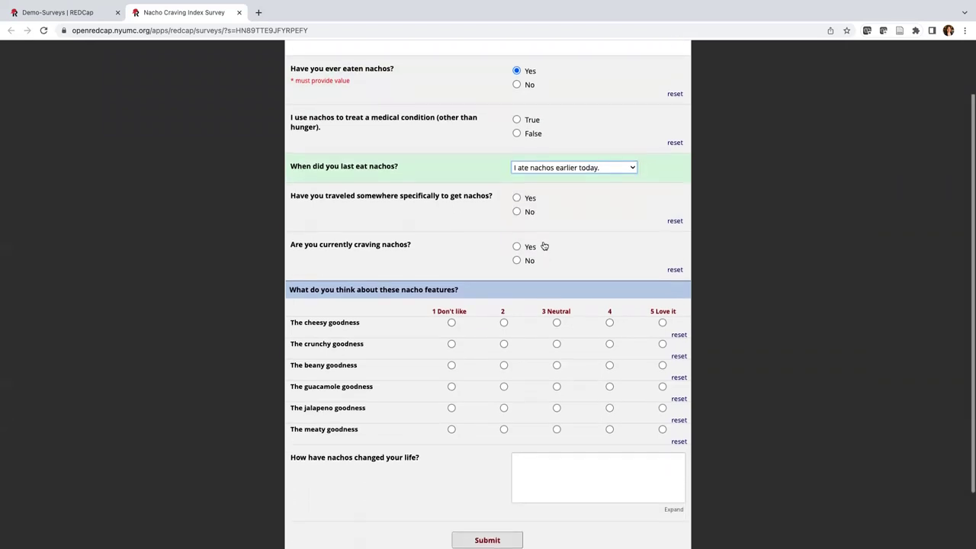
scroll(545, 248, down, 2)
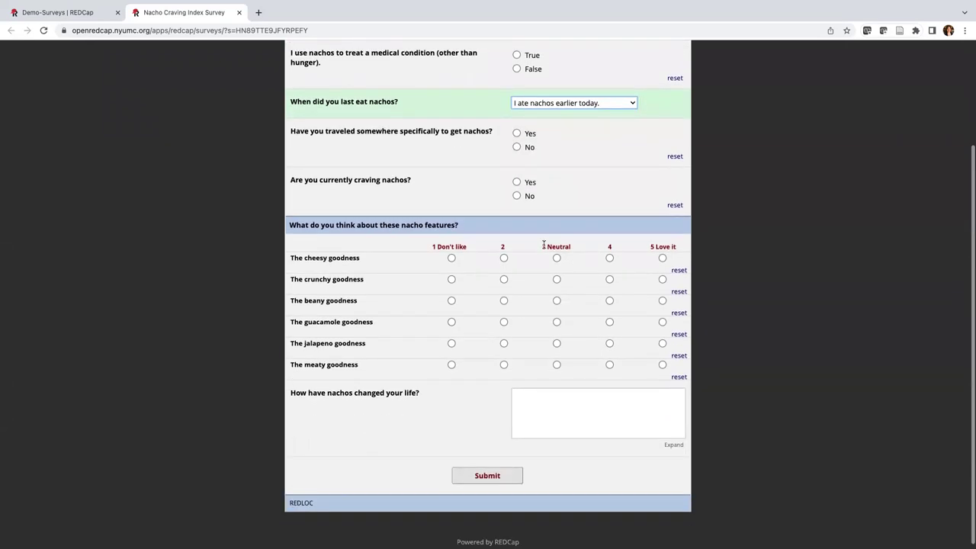
click(469, 475)
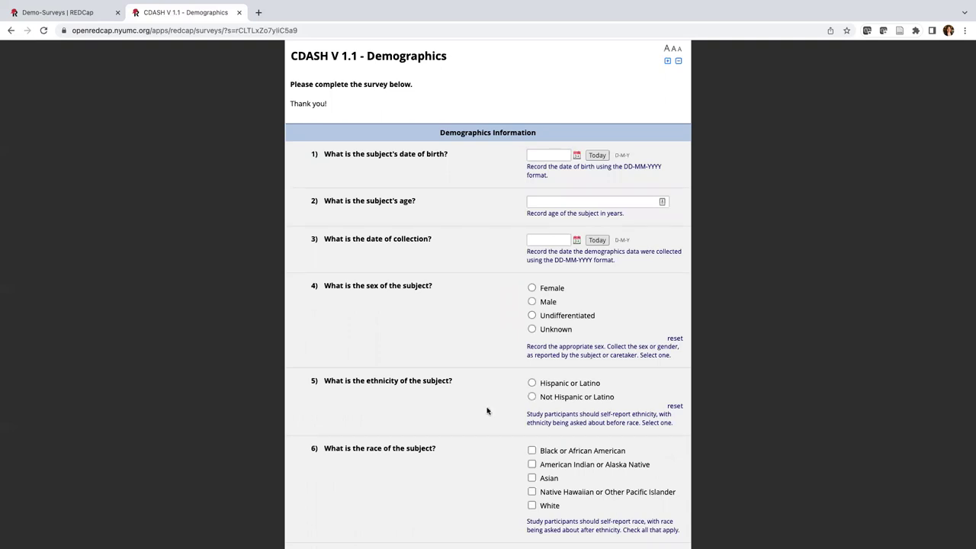
- Close the Demographics survey and return to the project's Online Designer
click(239, 13)
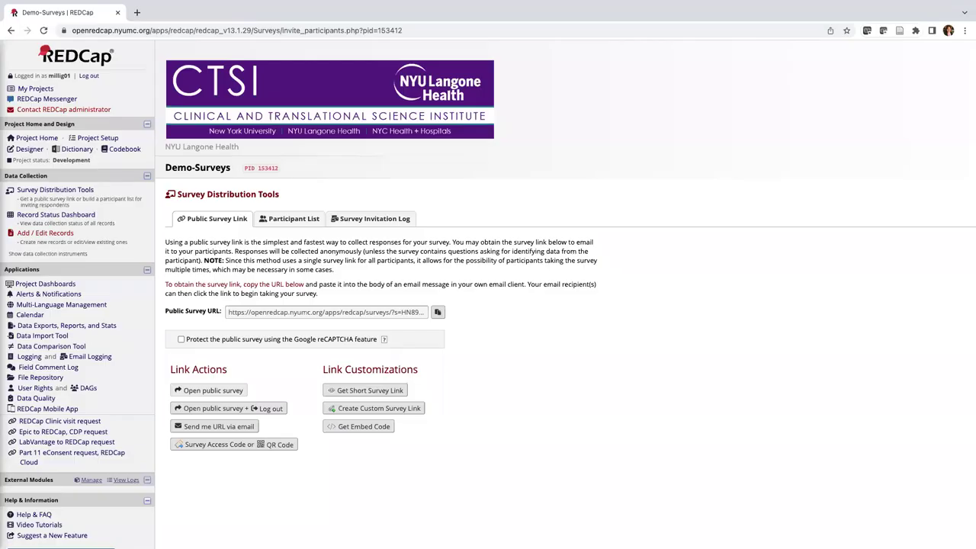
click(28, 150)
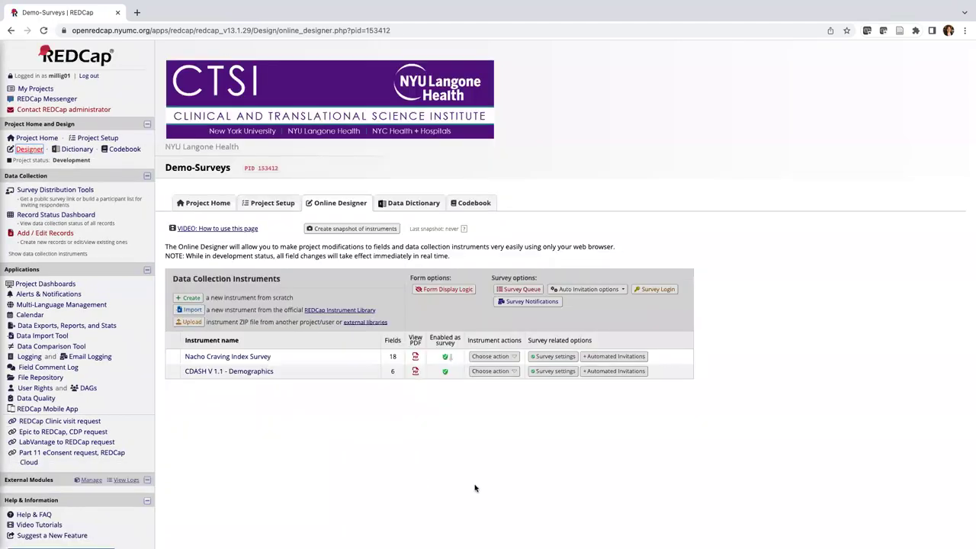
- Disable auto-continue to the next survey in the Nacho Craving Index Survey's settings and save the changes
click(552, 357)
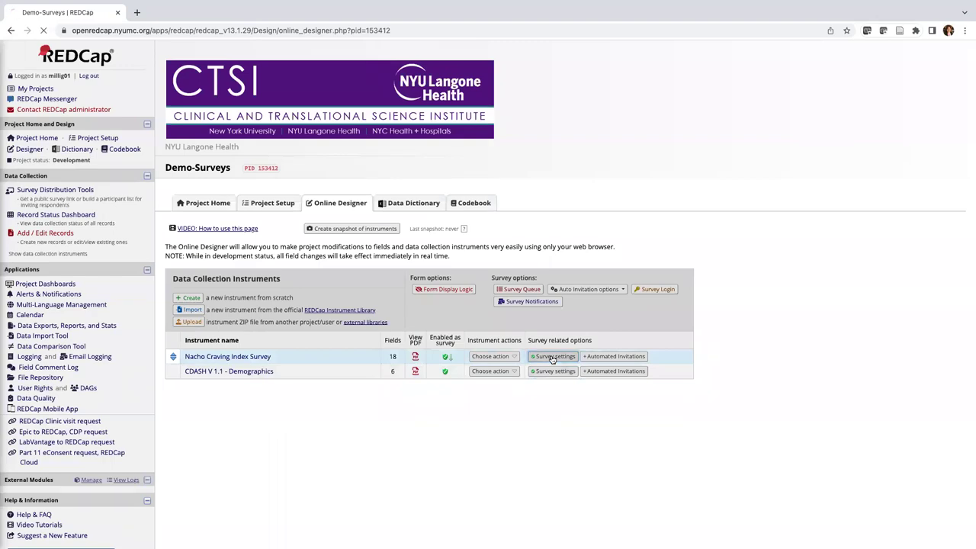
scroll(260, 358, down, 1)
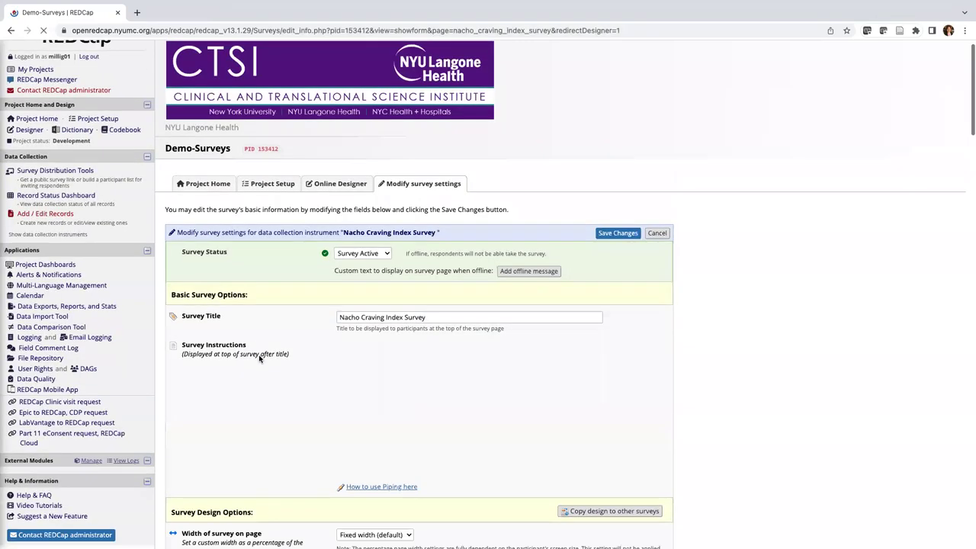
scroll(260, 358, down, 12)
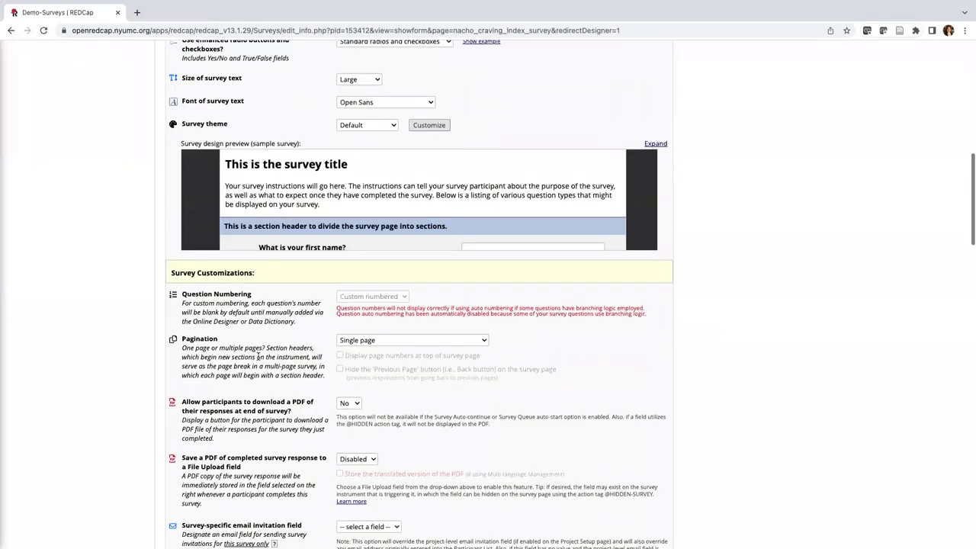
scroll(259, 358, down, 10)
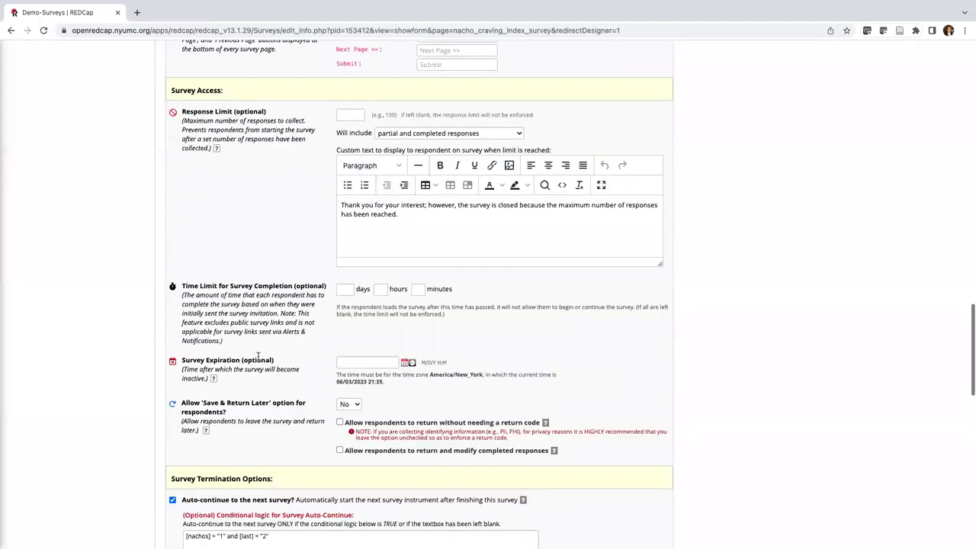
scroll(152, 307, down, 5)
click(172, 323)
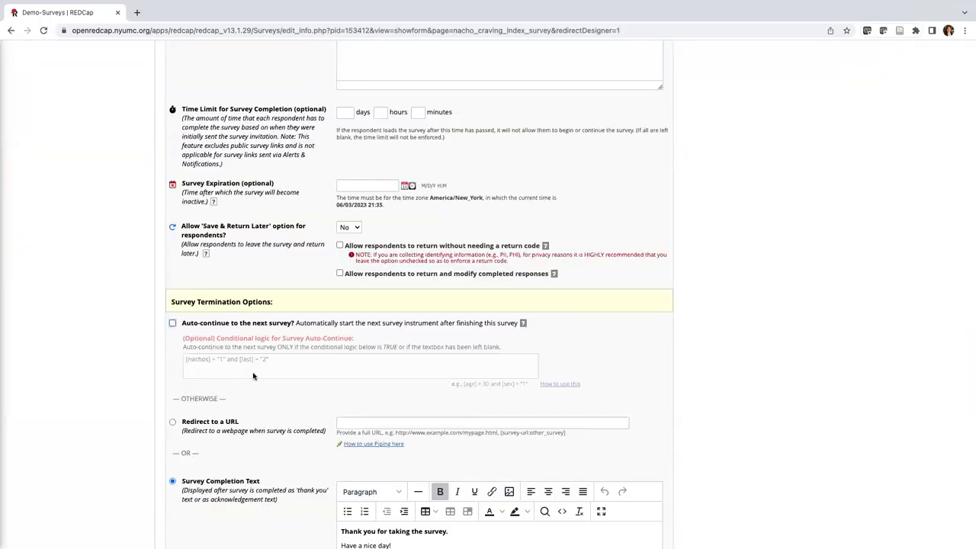
scroll(255, 366, down, 10)
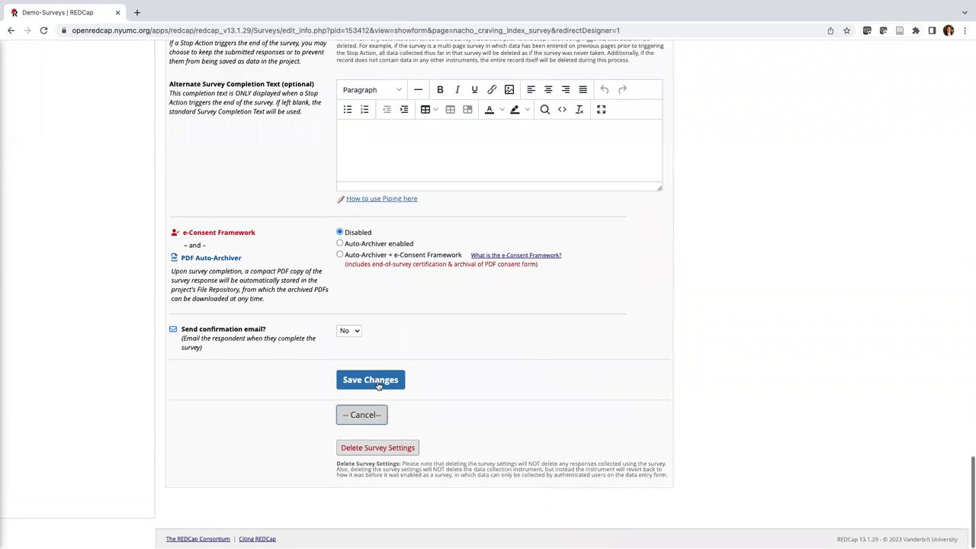
click(371, 379)
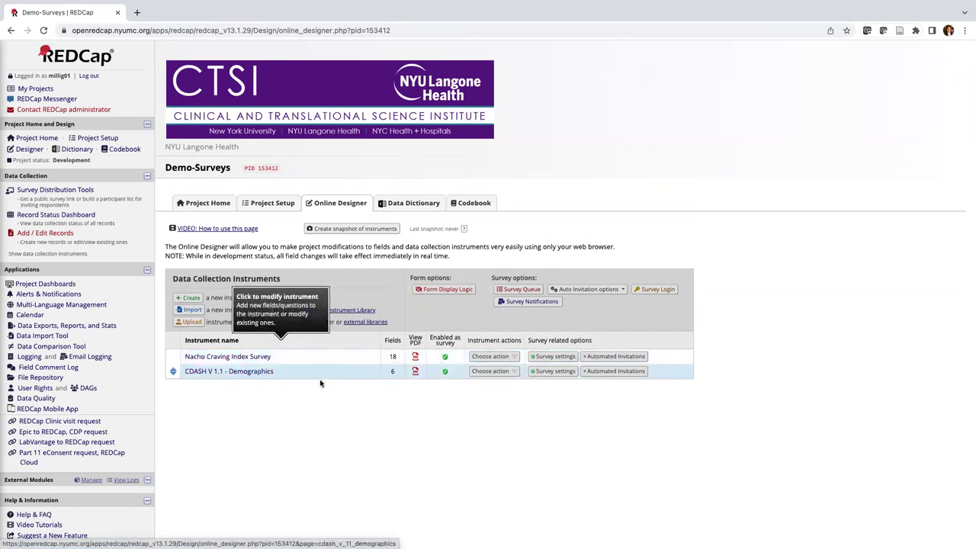
- Open the automated invitation setup for the CDASH V 1.1 - Demographics survey and set it to Active
click(611, 373)
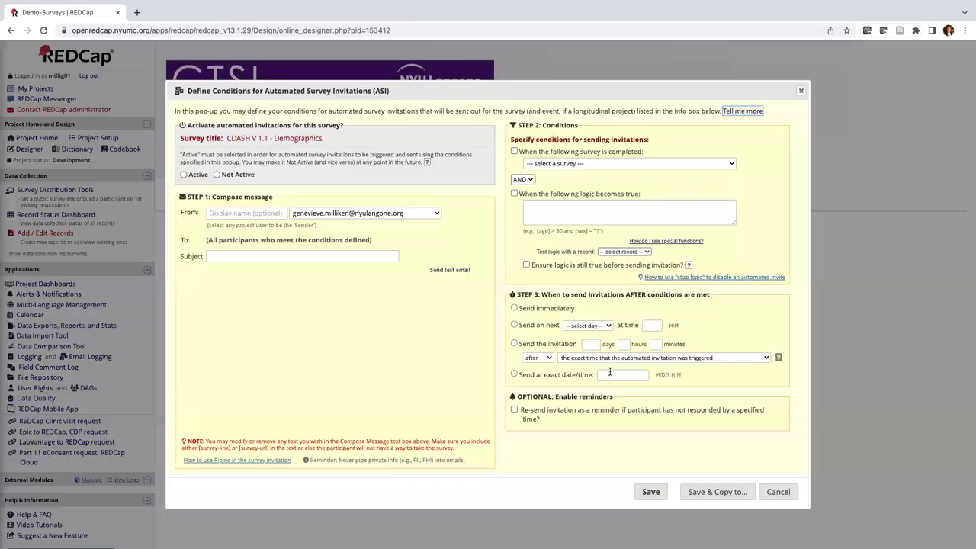
click(778, 492)
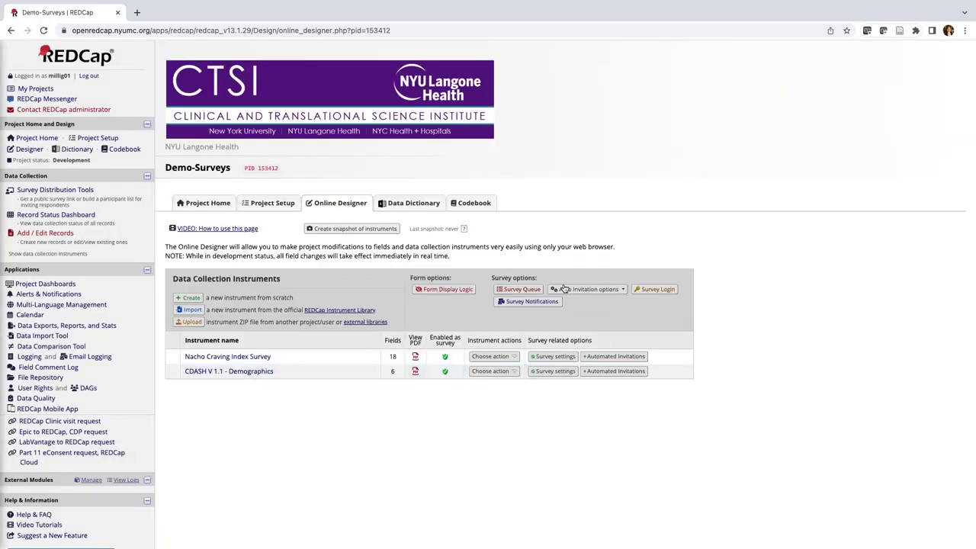
click(597, 371)
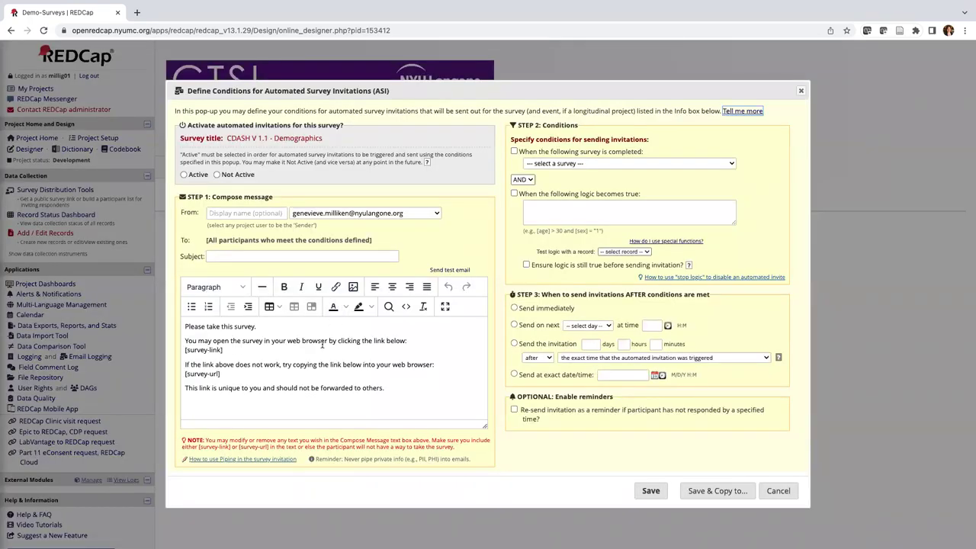
click(185, 176)
scroll(379, 241, down, 1)
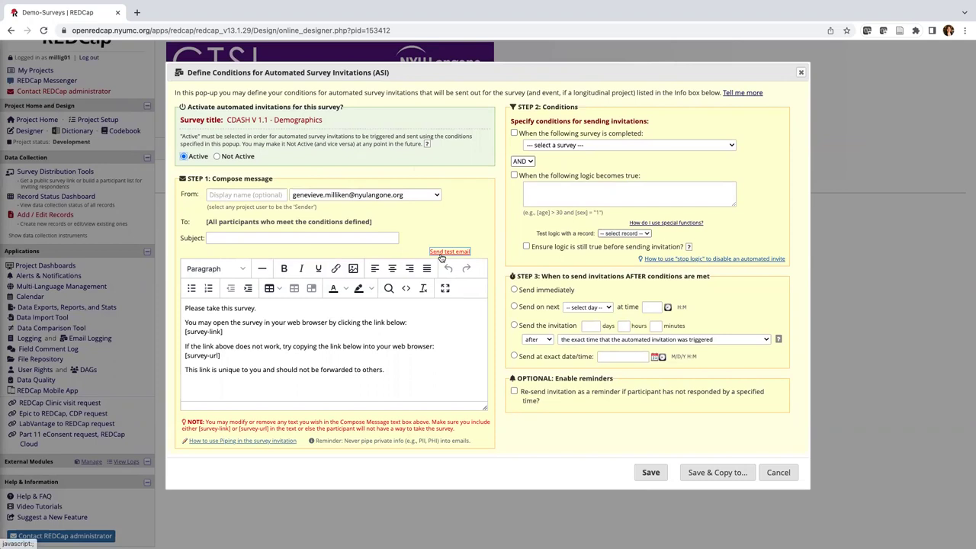
- Set the invitation's subject to "Please take survey"
click(266, 238)
text(Pleasr)
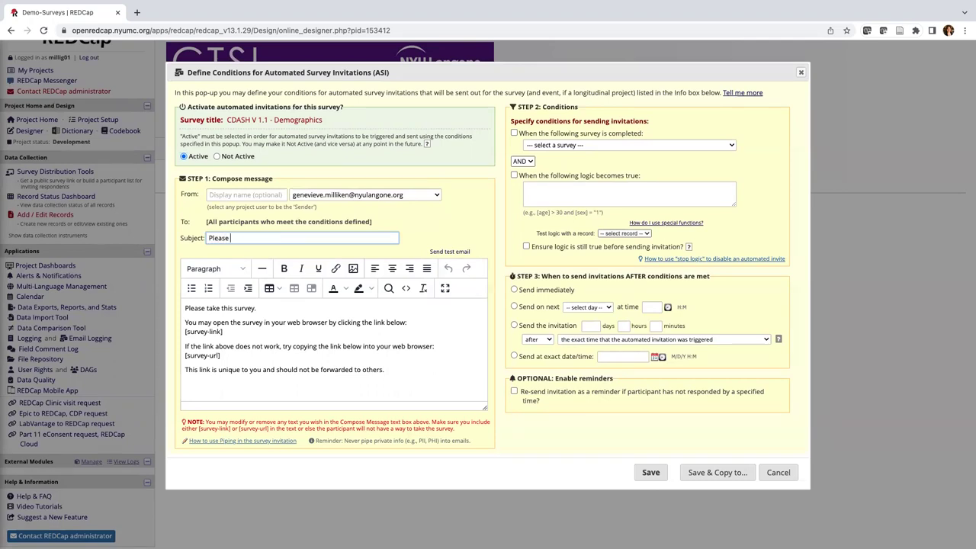
text( take surve)
- Examine the default invitation message, including its [survey-link] and [survey-url] placeholders and the instruction for opening the survey
click(418, 373)
drag(181, 311, 418, 380)
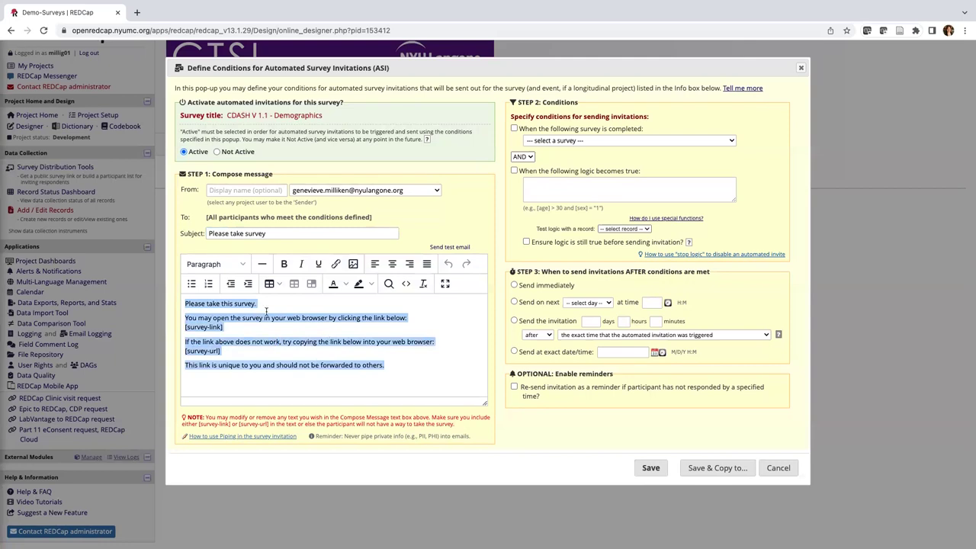
click(241, 329)
drag(224, 327, 184, 328)
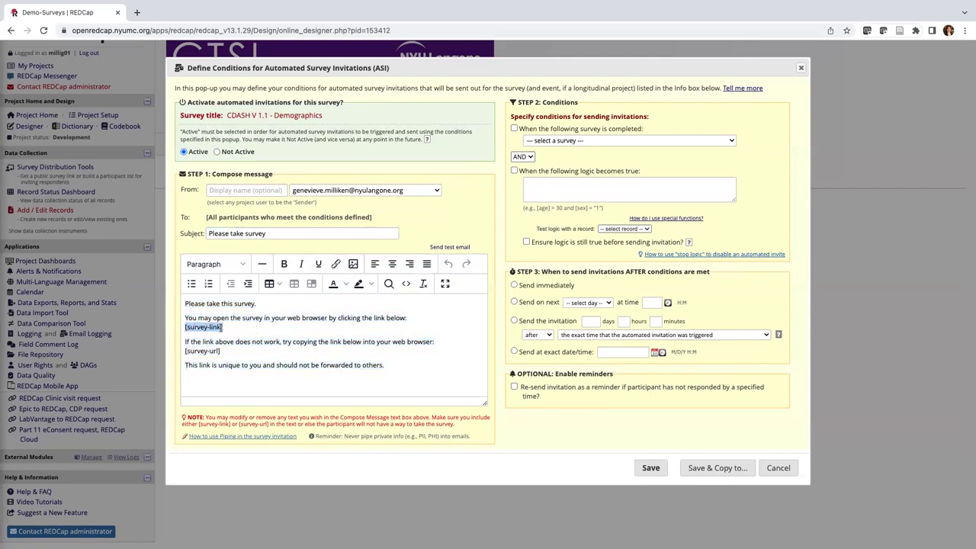
click(221, 350)
drag(221, 351, 184, 352)
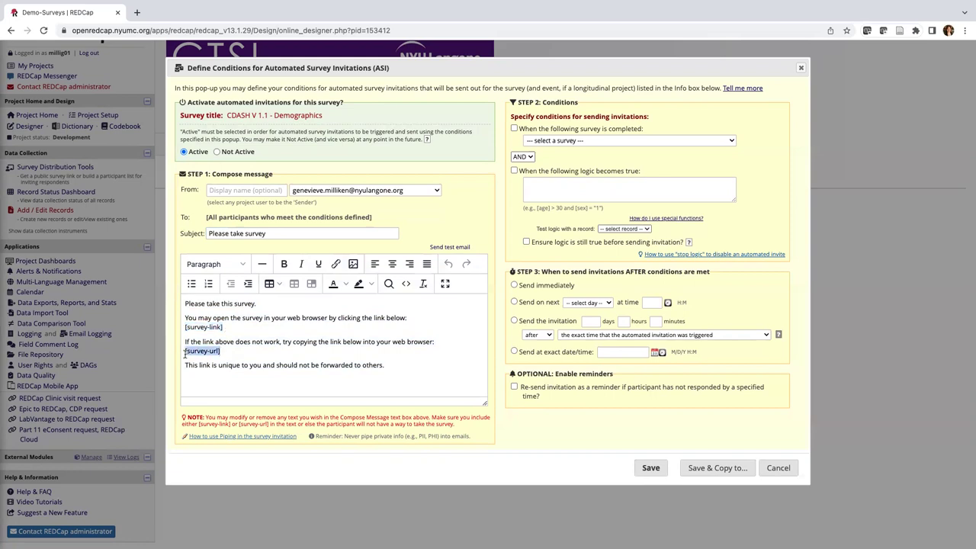
click(264, 391)
drag(407, 318, 177, 320)
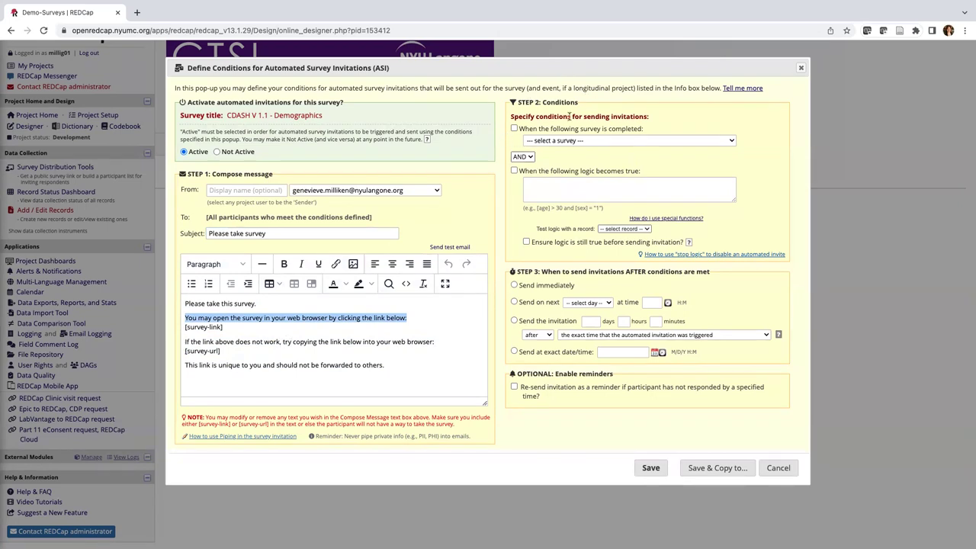
- Require completion of the "Nacho Craving Index Survey" as a sending condition, combined by AND with the logic condition
click(515, 129)
click(533, 142)
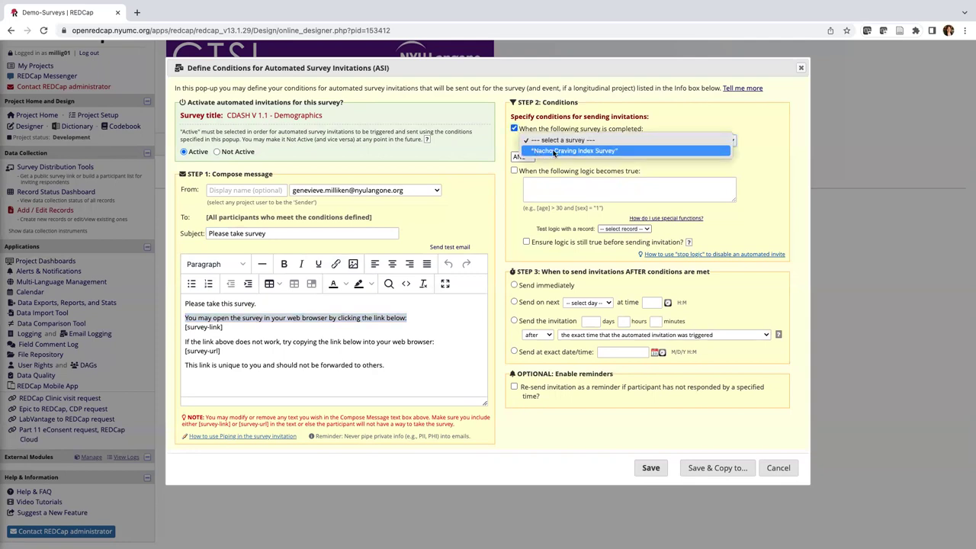
click(623, 154)
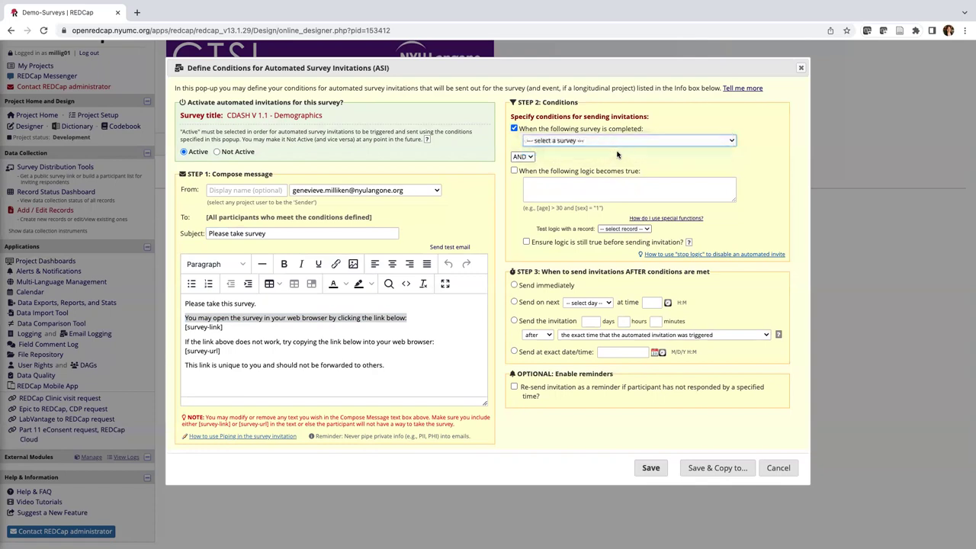
click(527, 157)
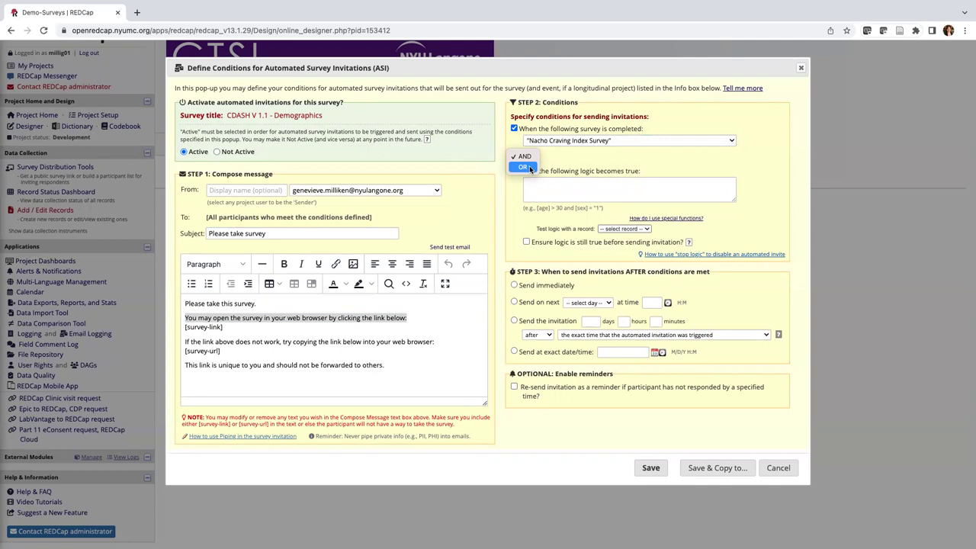
click(525, 156)
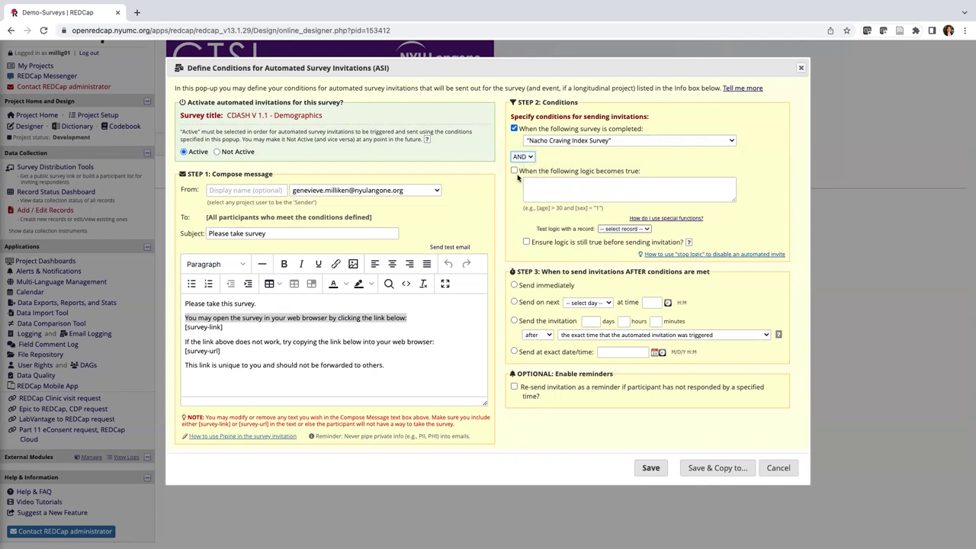
- Enable the logic condition for sending invitations and set it to [nachos] = "1" and [last] = "2"
click(514, 171)
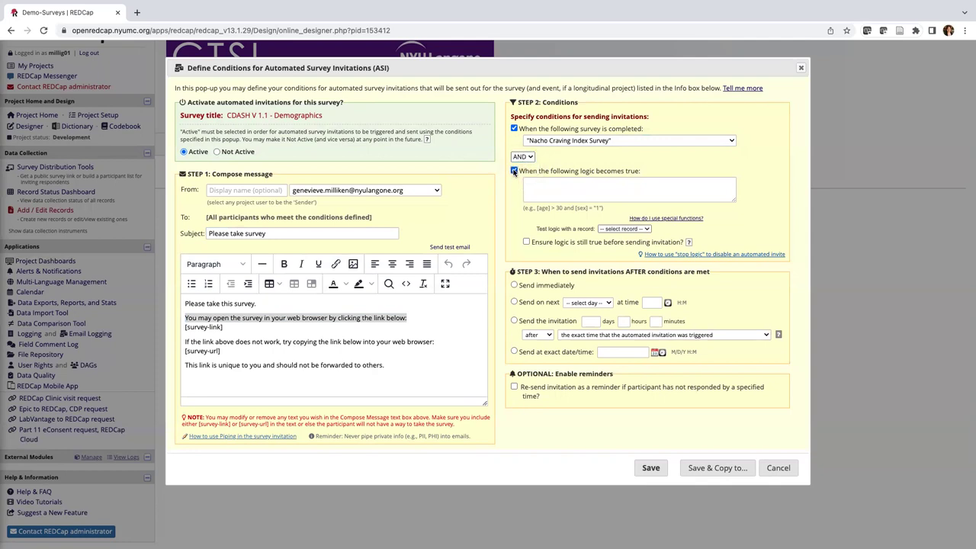
click(553, 187)
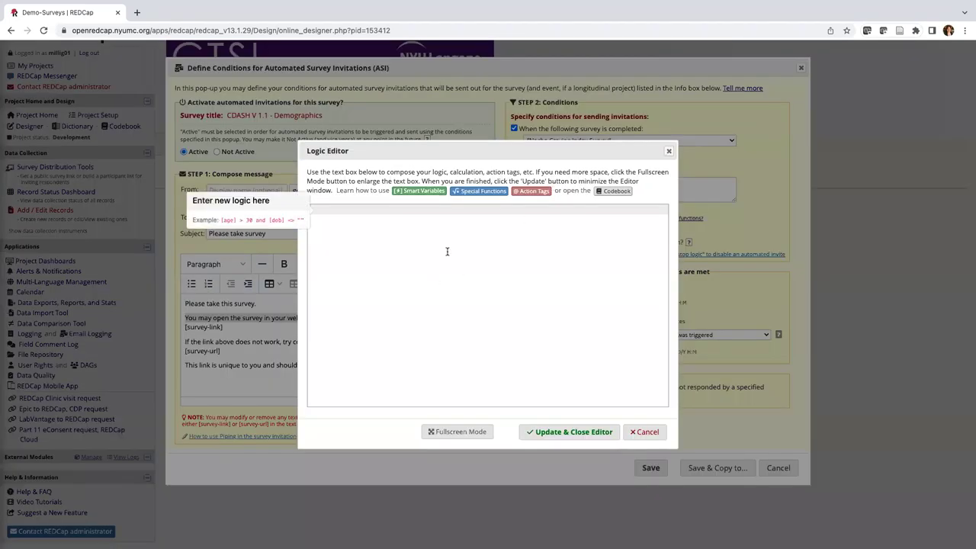
click(313, 209)
text([)
text(nach)
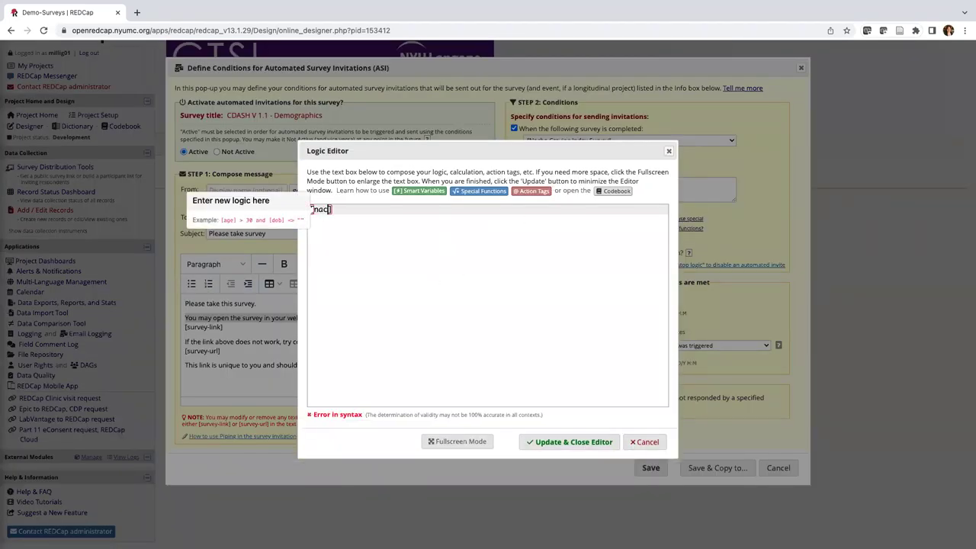
text(os] = )
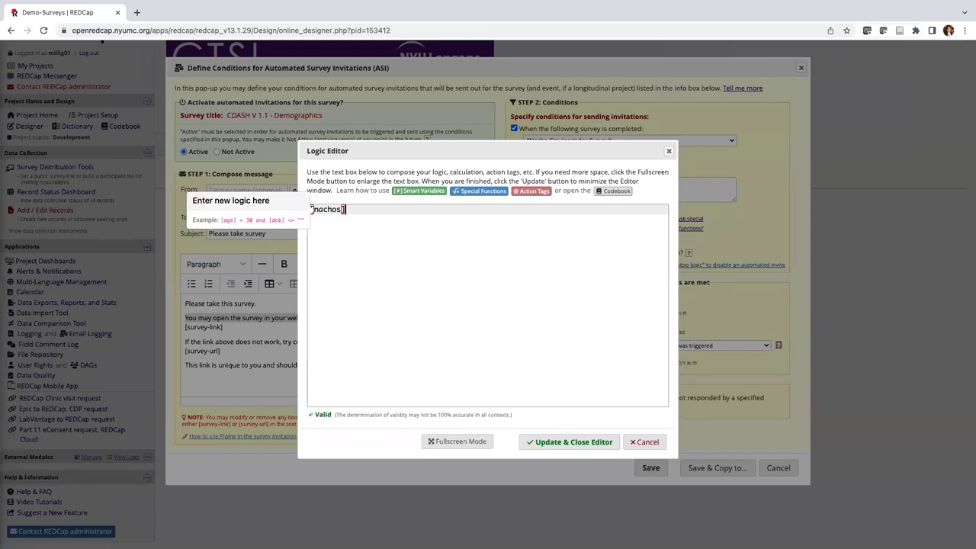
text("1)
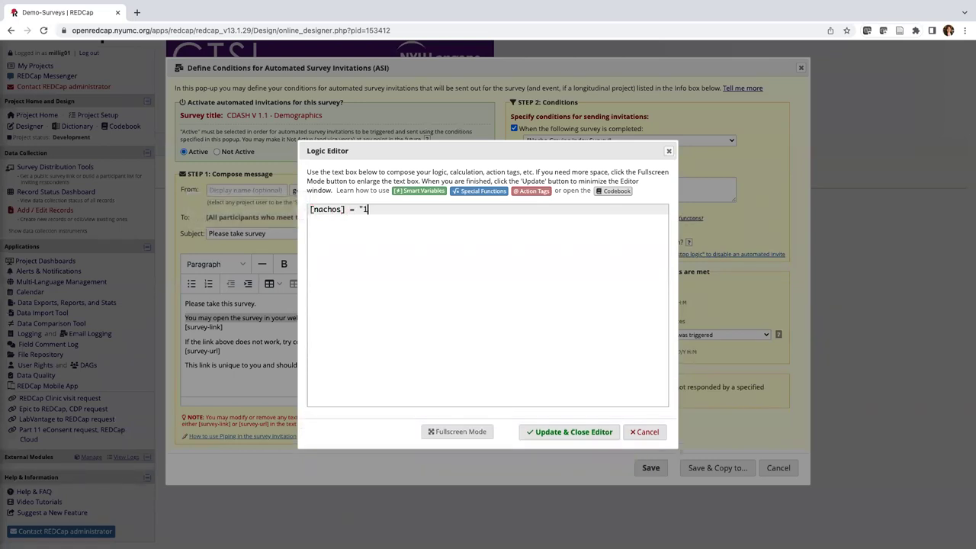
text(" and [last] )
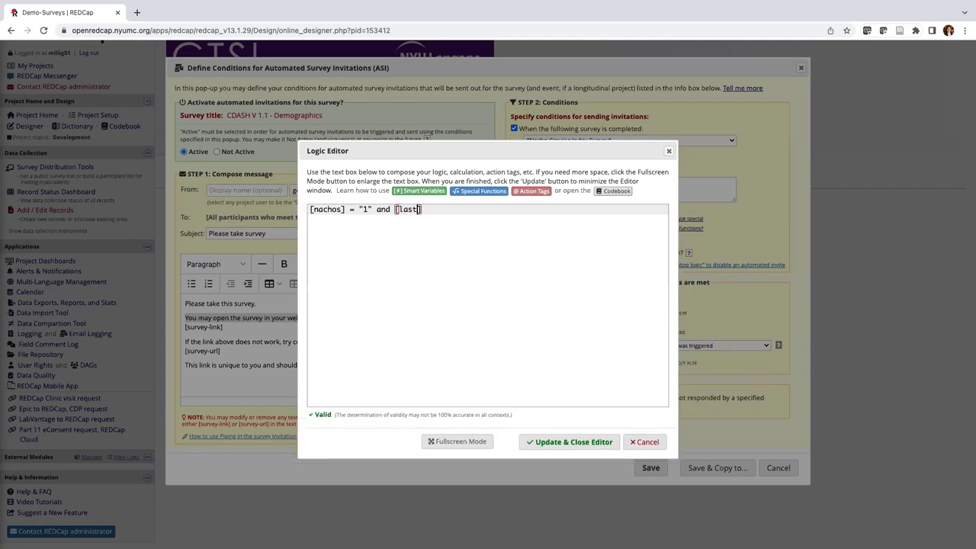
text(= ")
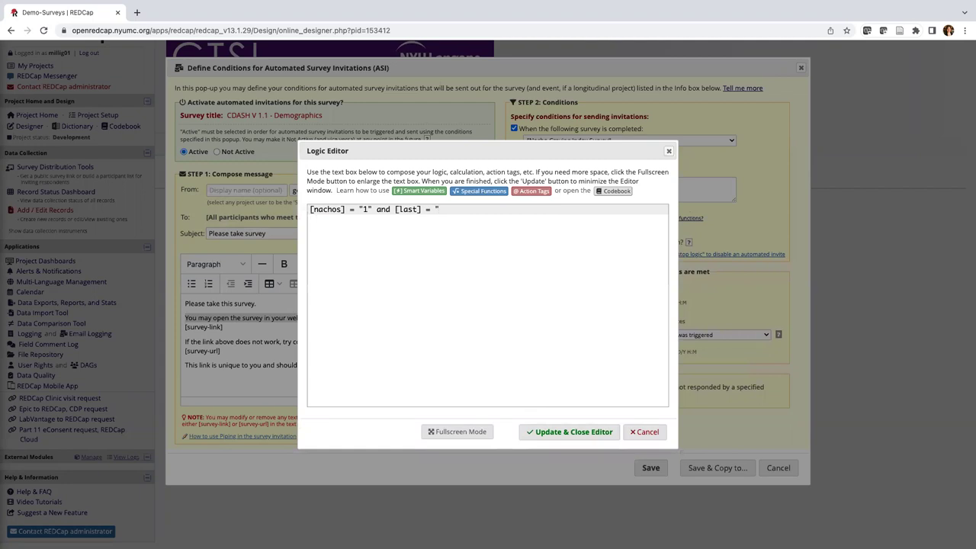
text(2")
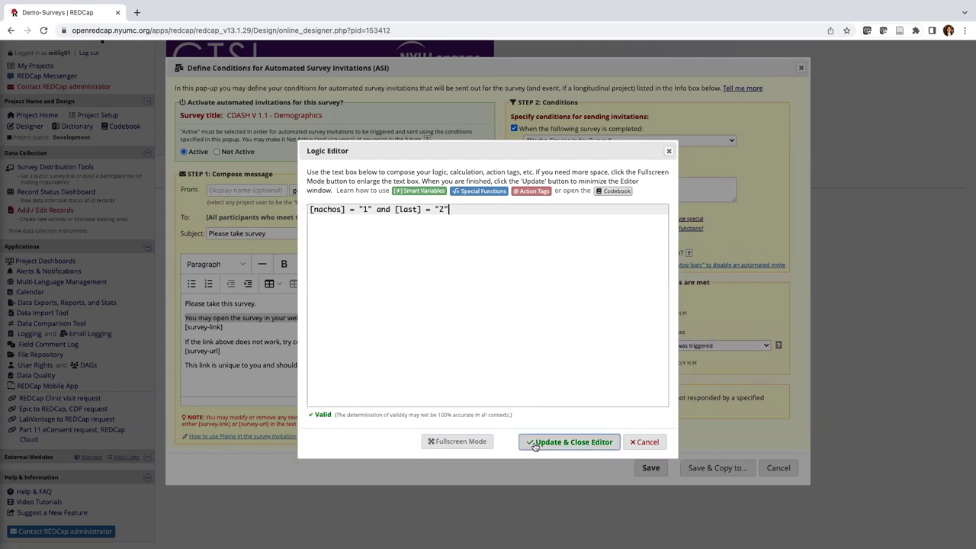
click(570, 443)
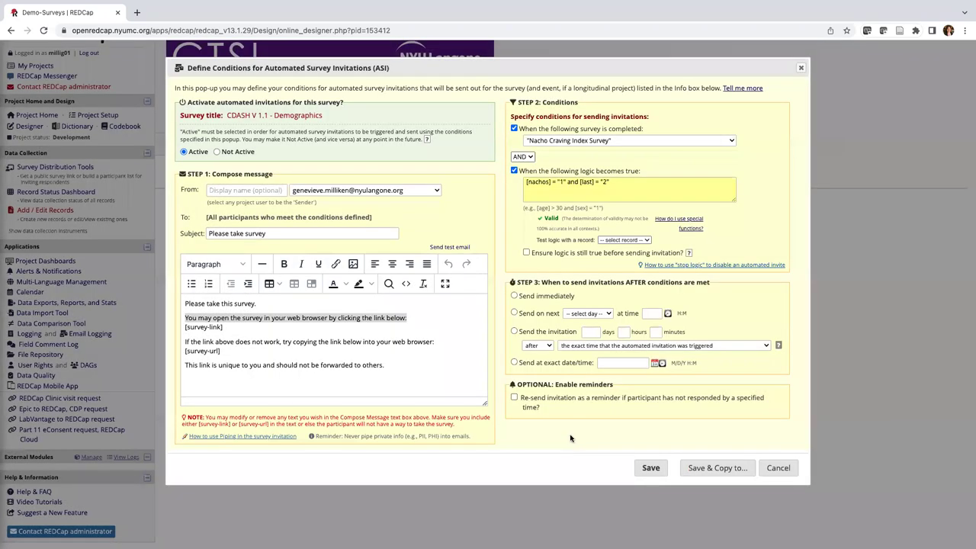
- Schedule the invitation for 30 days after the exact time it was triggered, and save the automated invitation settings
scroll(560, 336, down, 1)
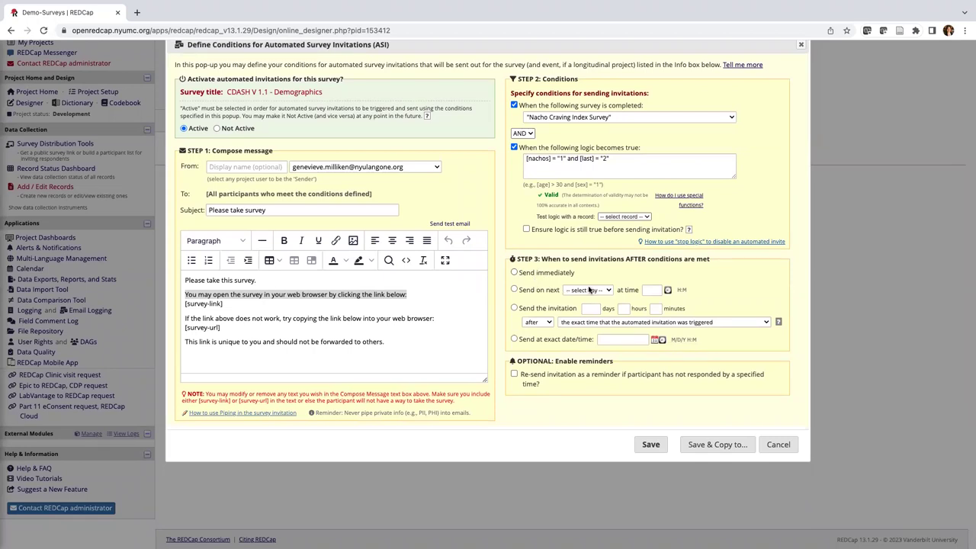
click(514, 309)
click(583, 308)
text(30)
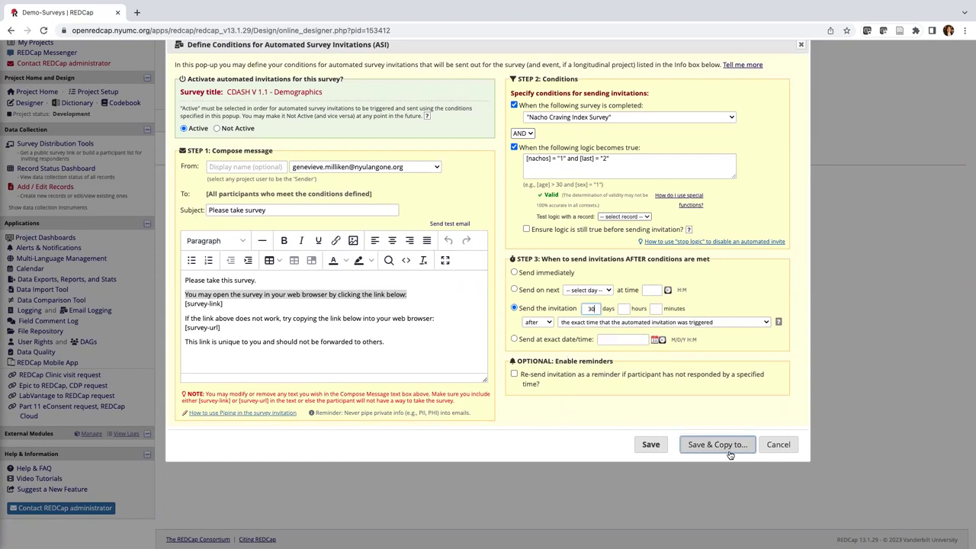
click(647, 446)
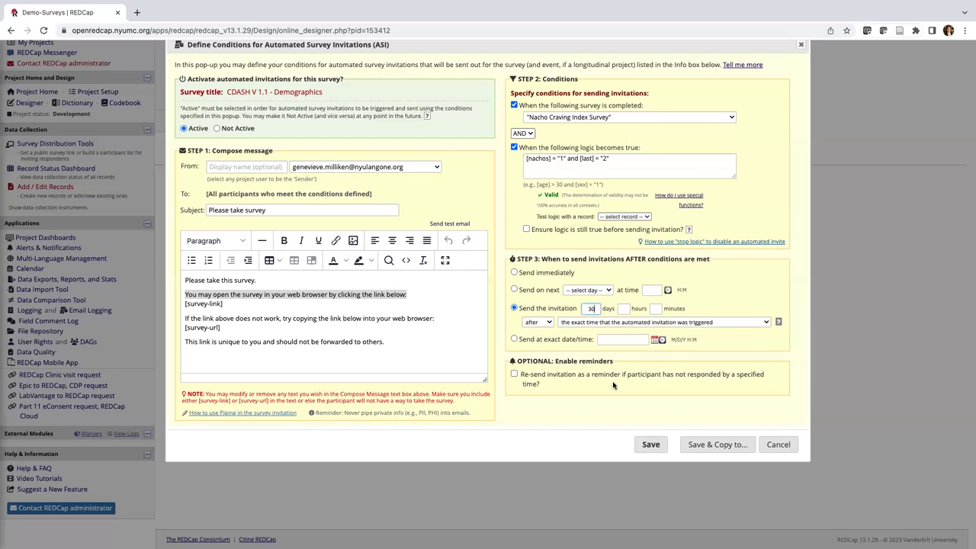
click(643, 447)
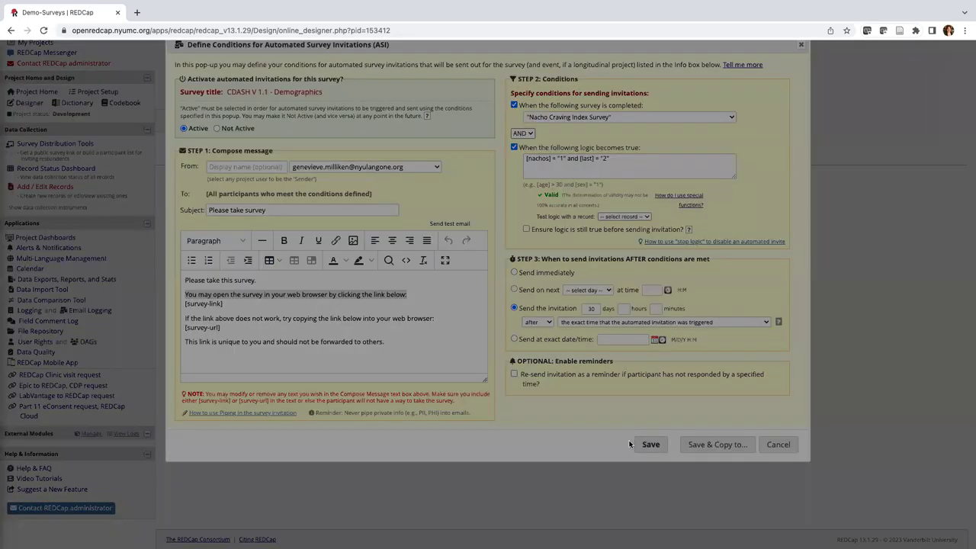